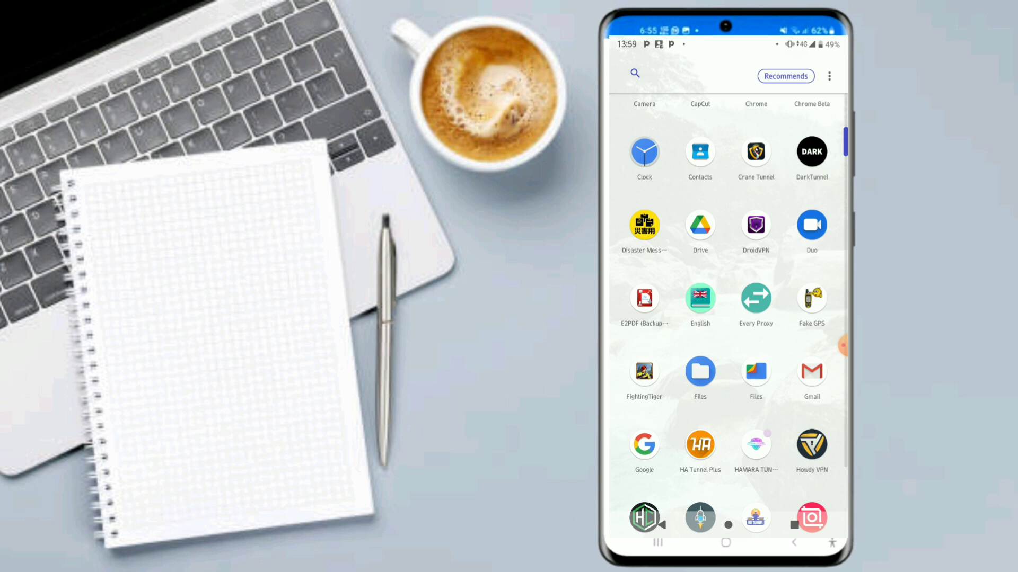
scroll(734, 317, "down", 2)
scroll(734, 316, "down", 2)
scroll(734, 317, "down", 2)
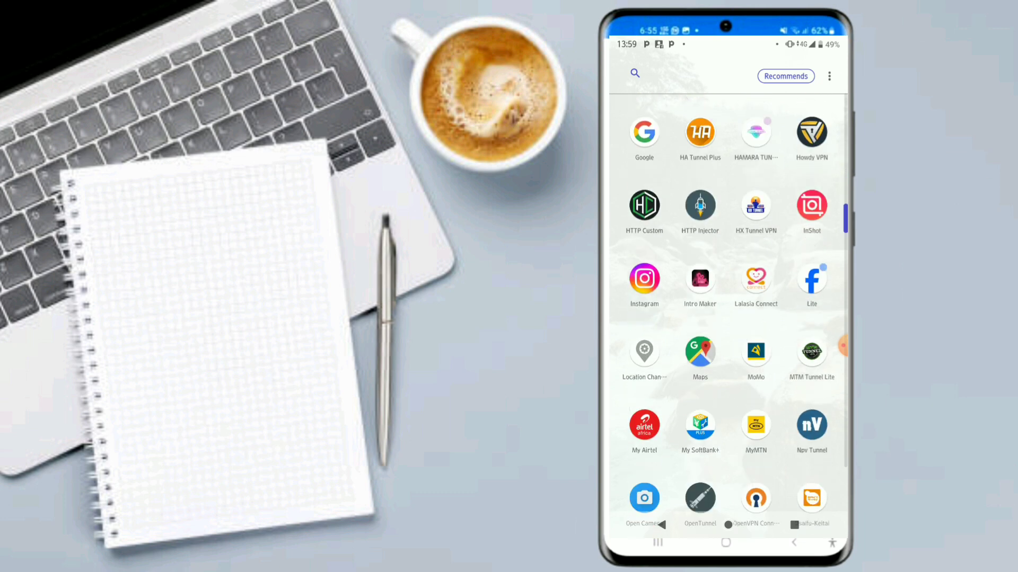
scroll(734, 316, "down", 2)
scroll(734, 317, "up", 2)
scroll(734, 317, "up", 3)
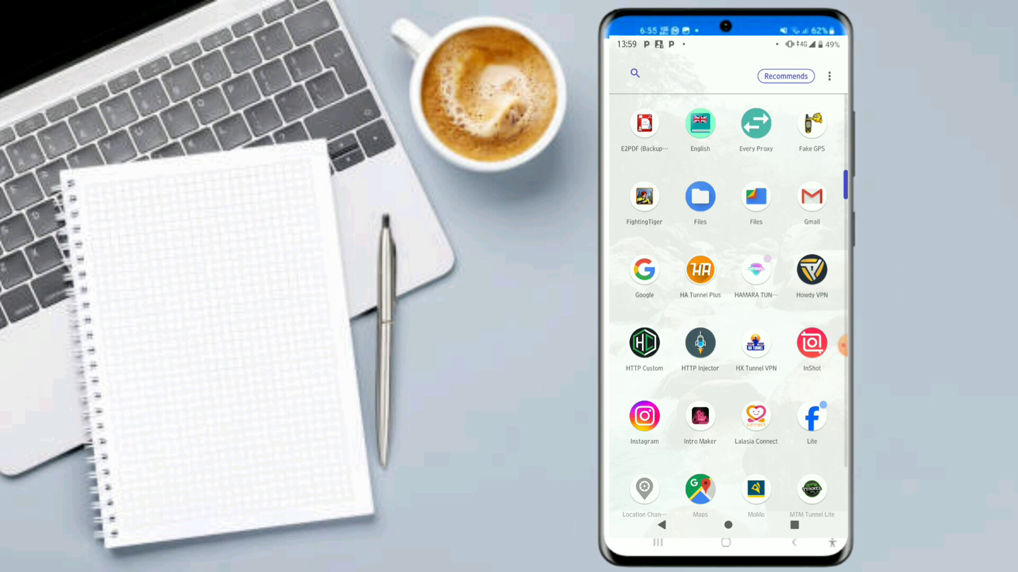
scroll(733, 316, "up", 1)
scroll(727, 318, "down", 10)
scroll(727, 319, "up", 1)
scroll(727, 319, "up", 3)
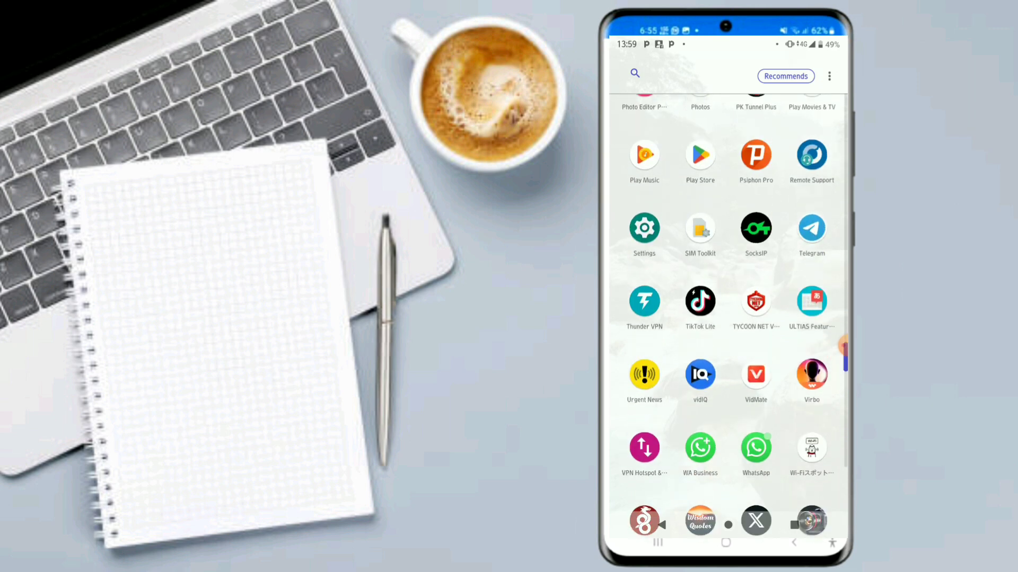
scroll(727, 318, "up", 2)
Step: Search Play Store for 'download howdy vpn', view the Howdy VPN listing, then leave the store
left_click(700, 264)
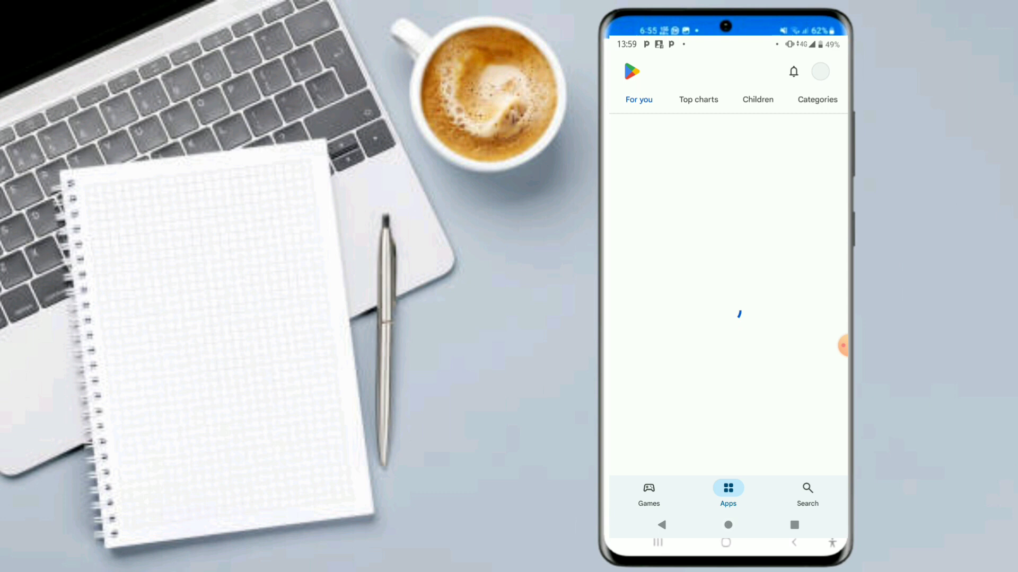
left_click(807, 492)
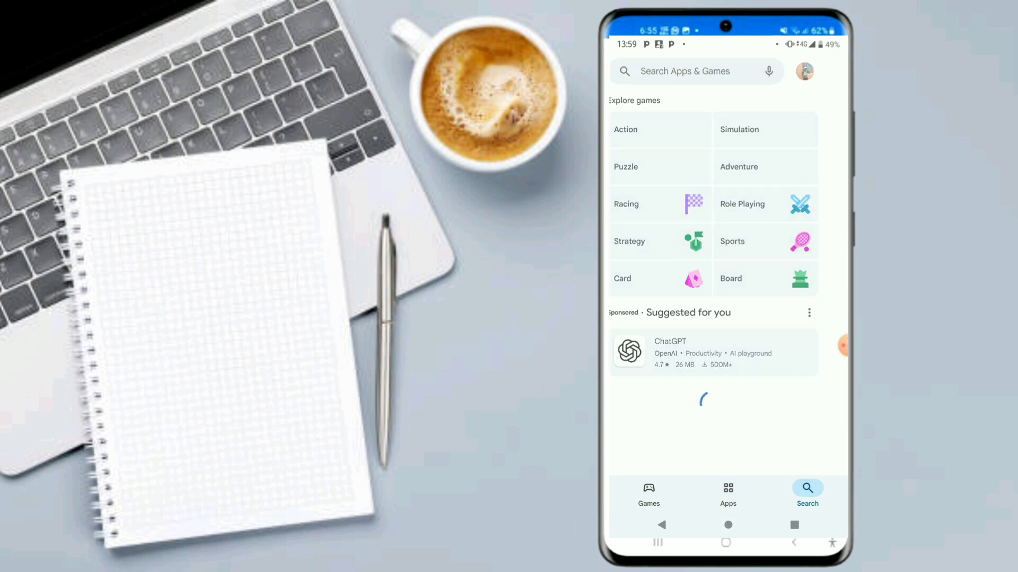
left_click(700, 70)
type("d")
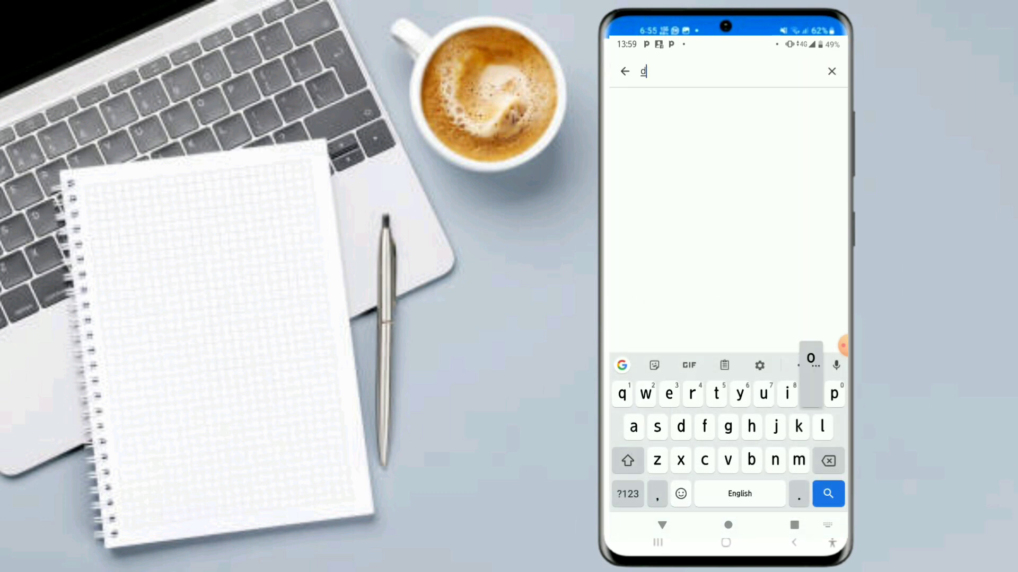
type("ownload h")
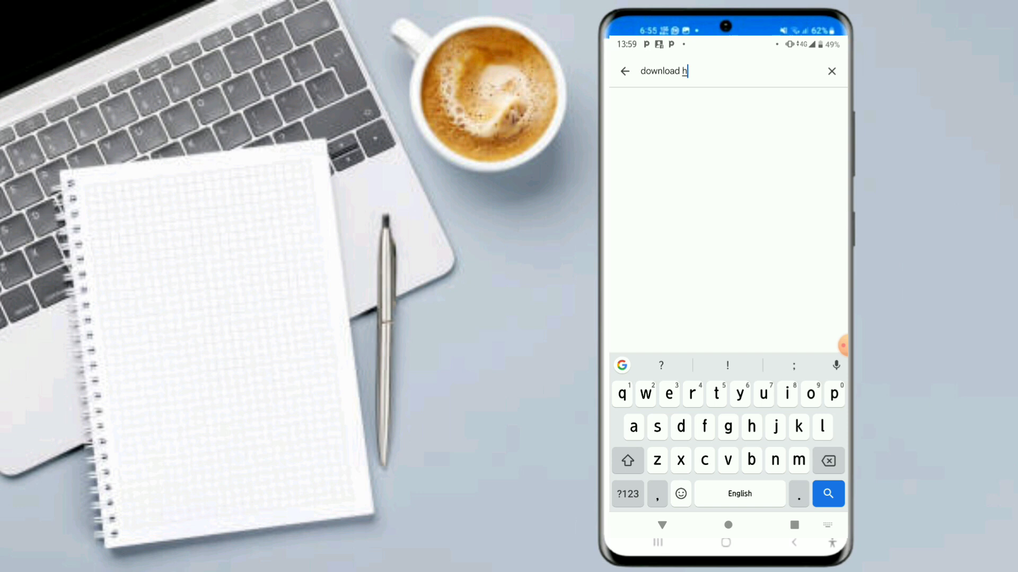
type("owdy ")
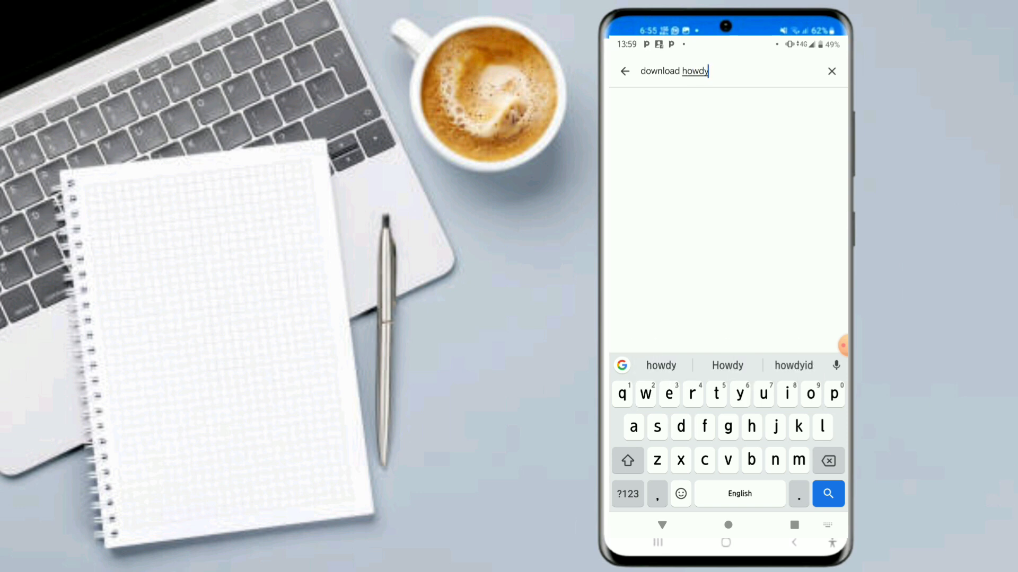
type("vpn")
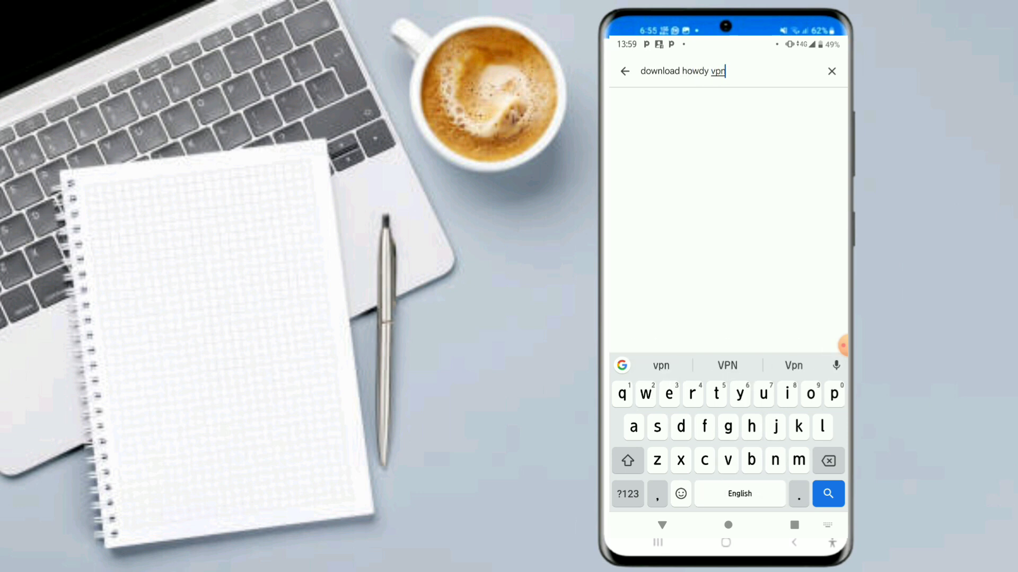
key("Return")
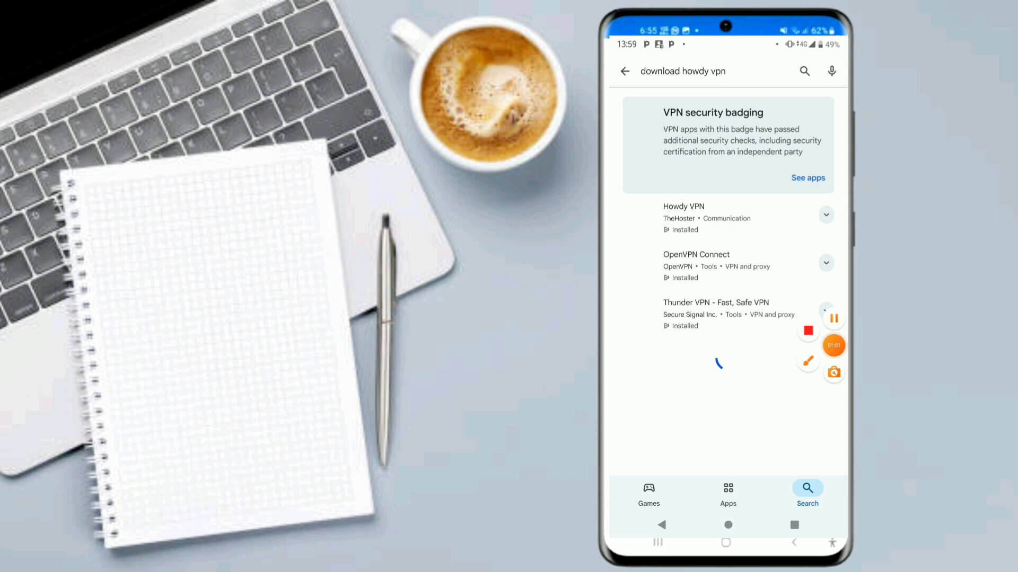
scroll(727, 278, "down", 3)
scroll(833, 346, "down", 1)
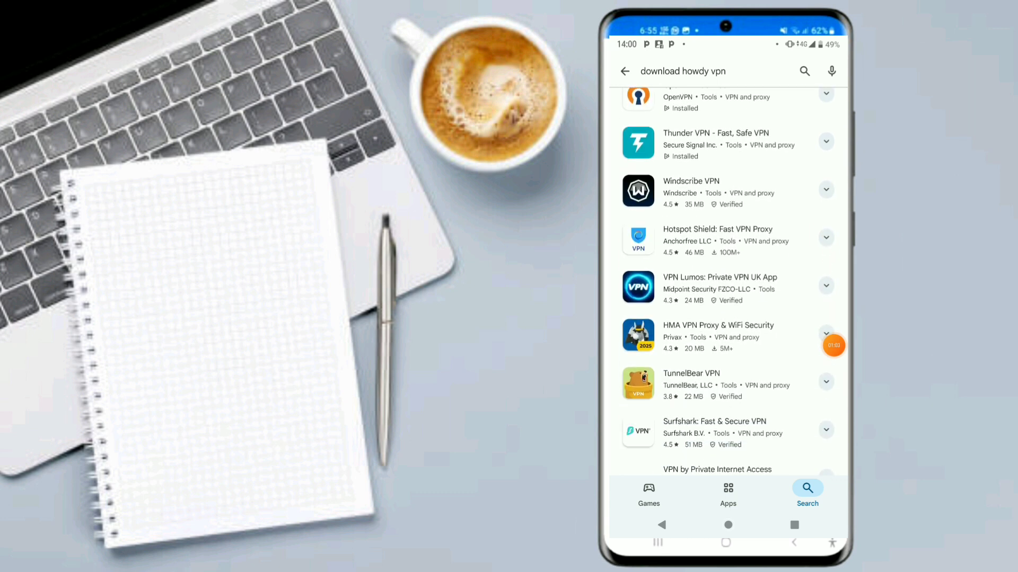
scroll(840, 346, "up", 3)
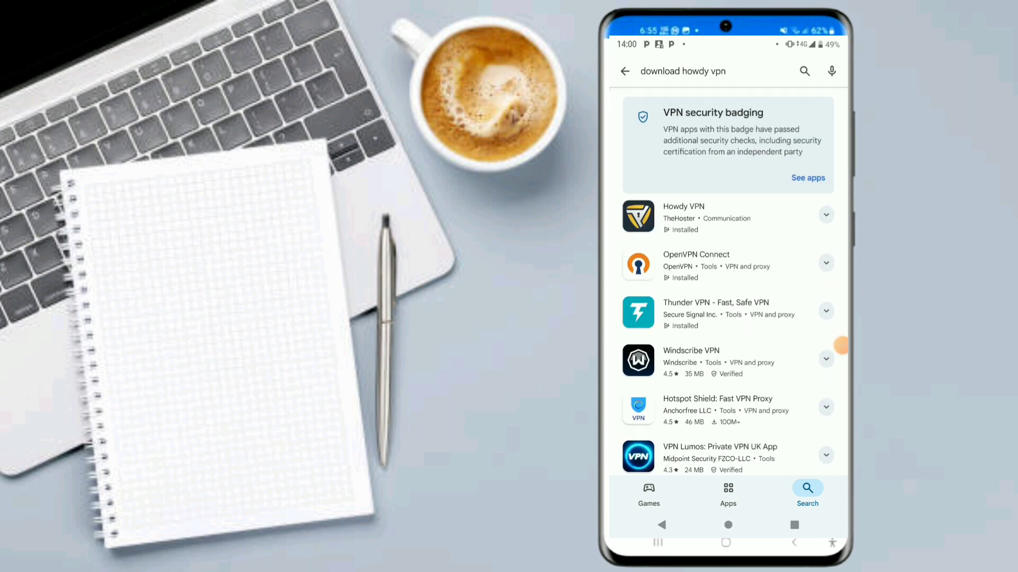
left_click(684, 215)
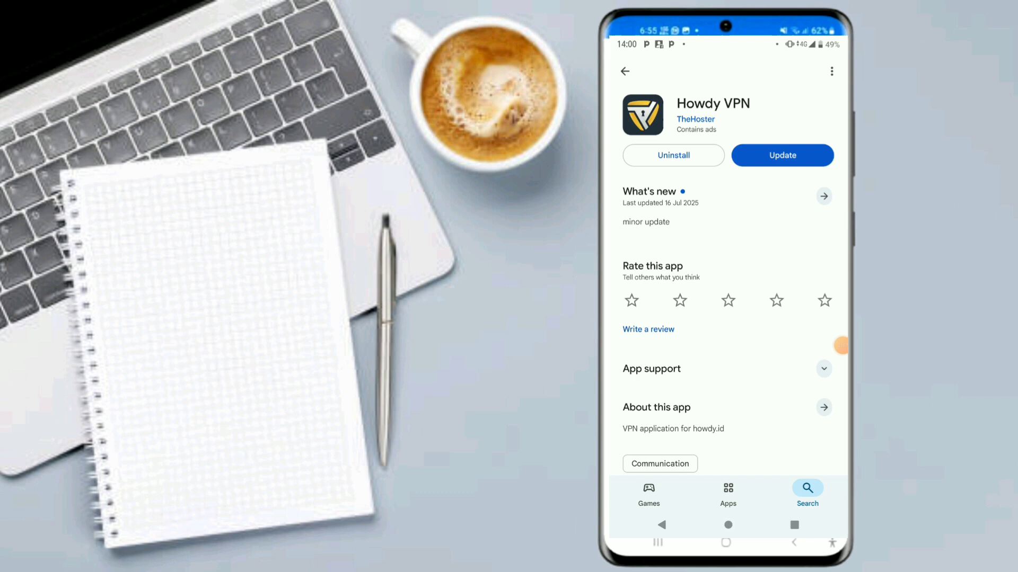
scroll(840, 345, "down", 2)
scroll(841, 345, "up", 2)
left_click(793, 525)
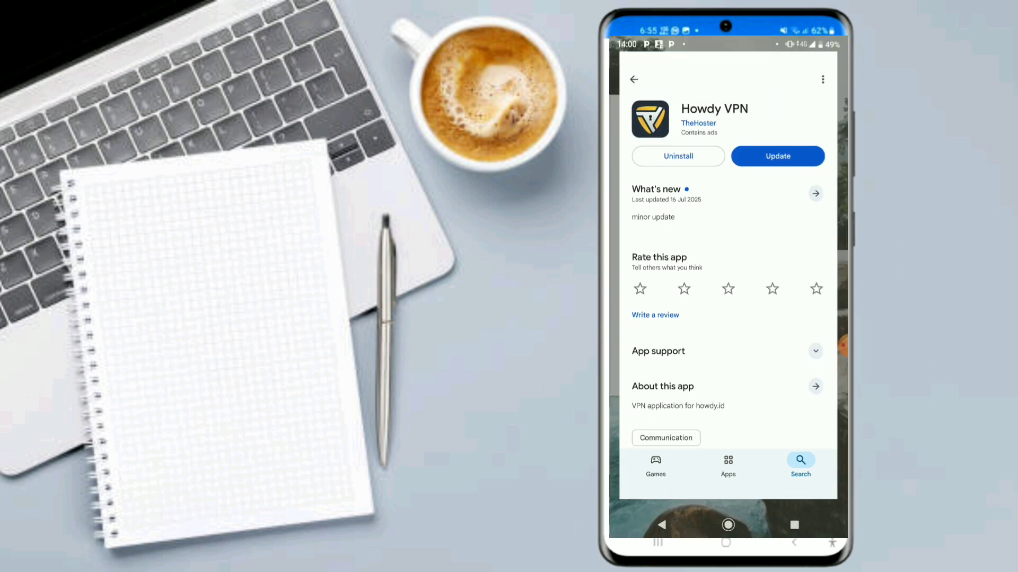
Step: Launch Chrome from the app list and start a web search for 'howdy id'
left_click_drag(727, 477, 727, 199)
scroll(728, 314, "down", 10)
scroll(729, 315, "up", 5)
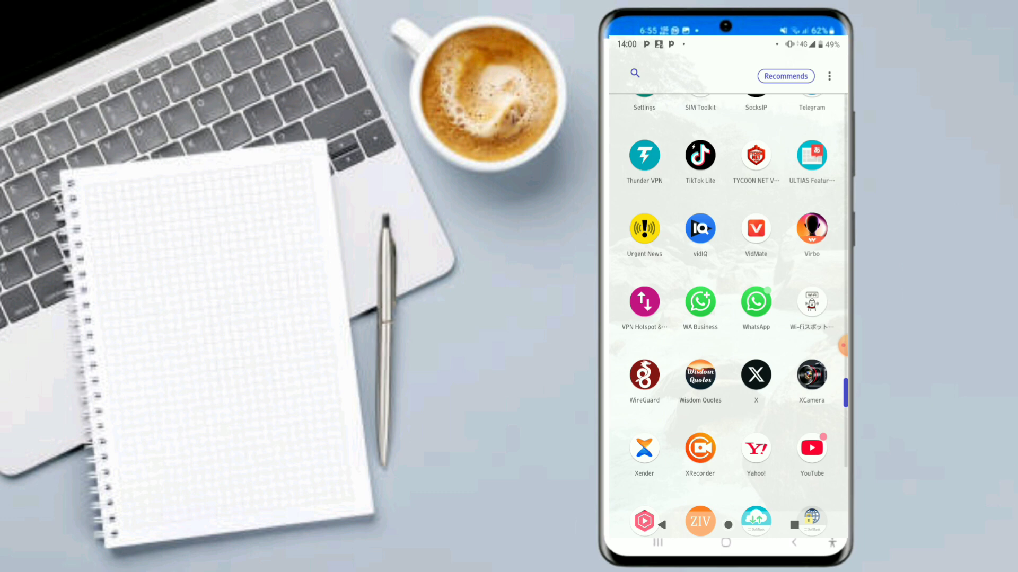
scroll(728, 315, "up", 5)
scroll(729, 314, "up", 3)
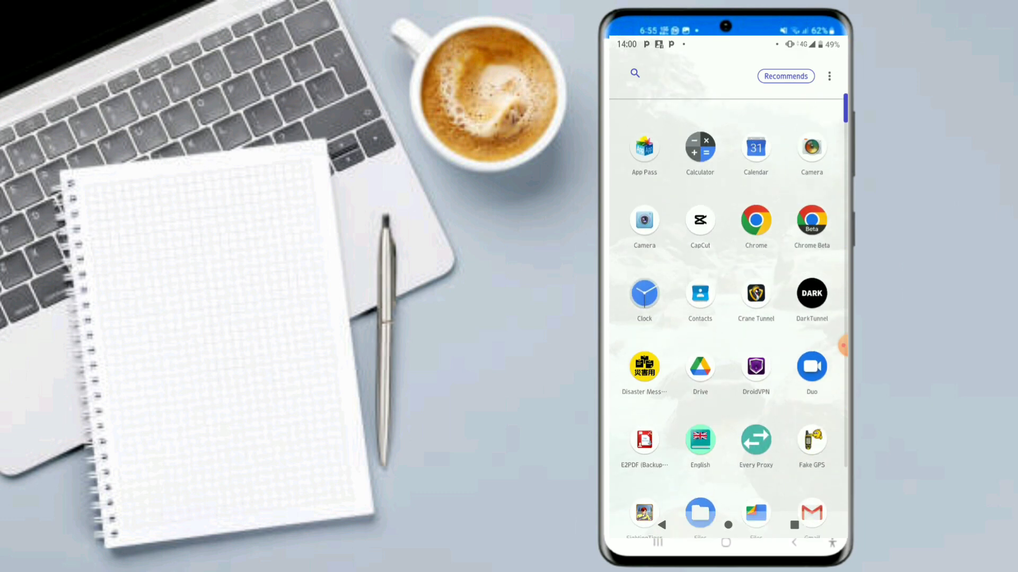
left_click(755, 215)
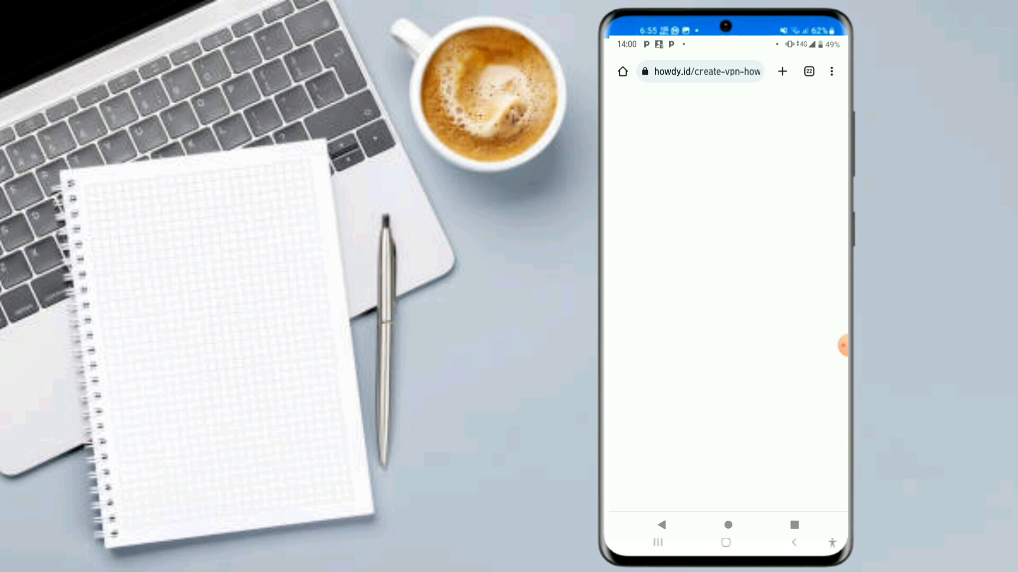
left_click(707, 71)
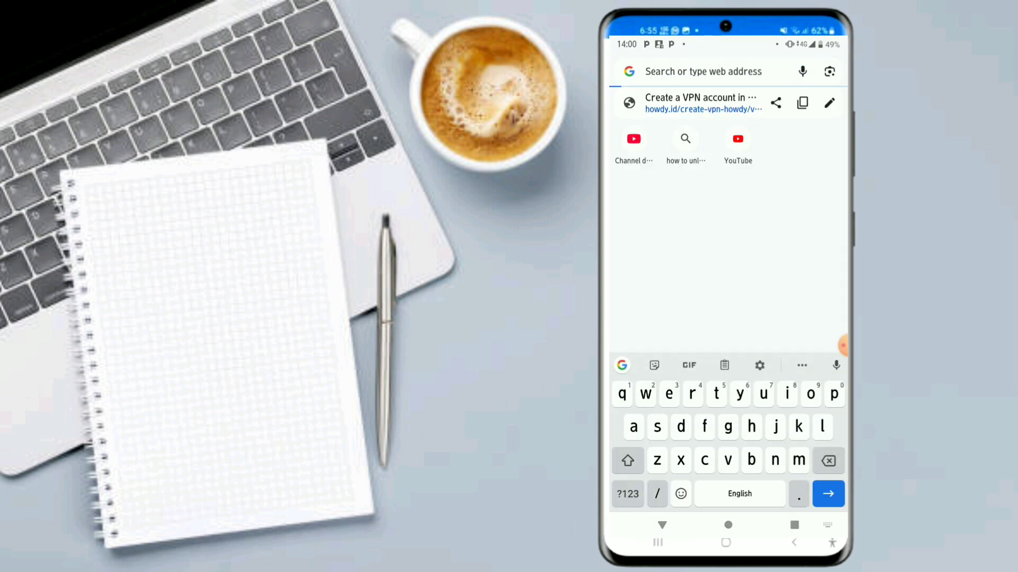
type("howdy.id/howdy-vpn-regi")
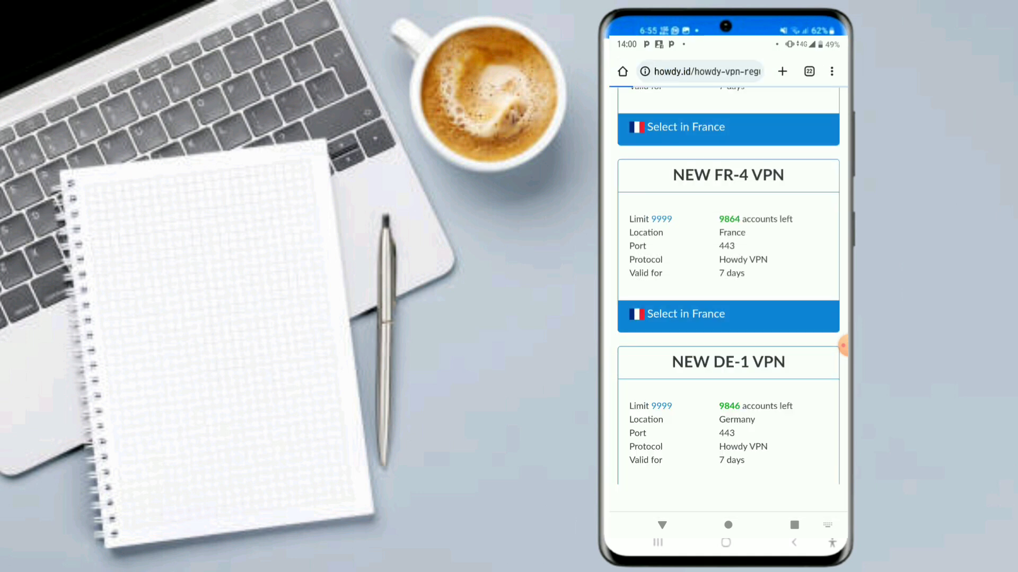
left_click(706, 71)
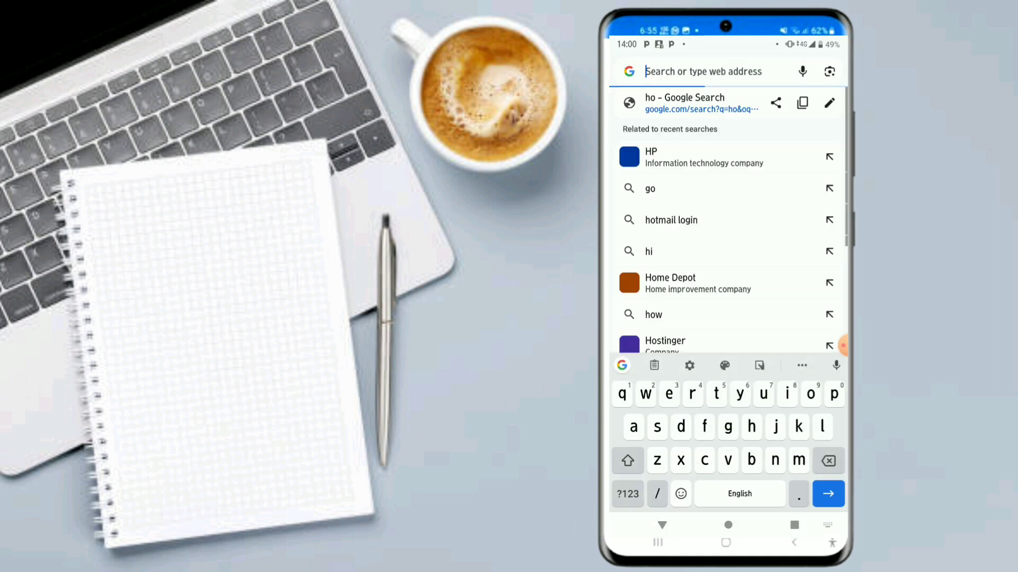
type("how")
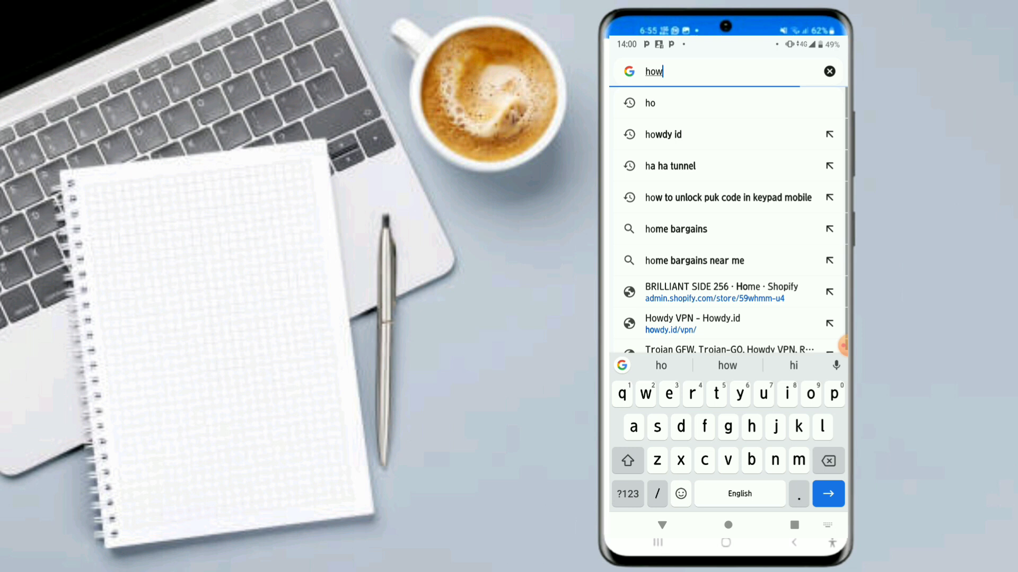
type("dy id")
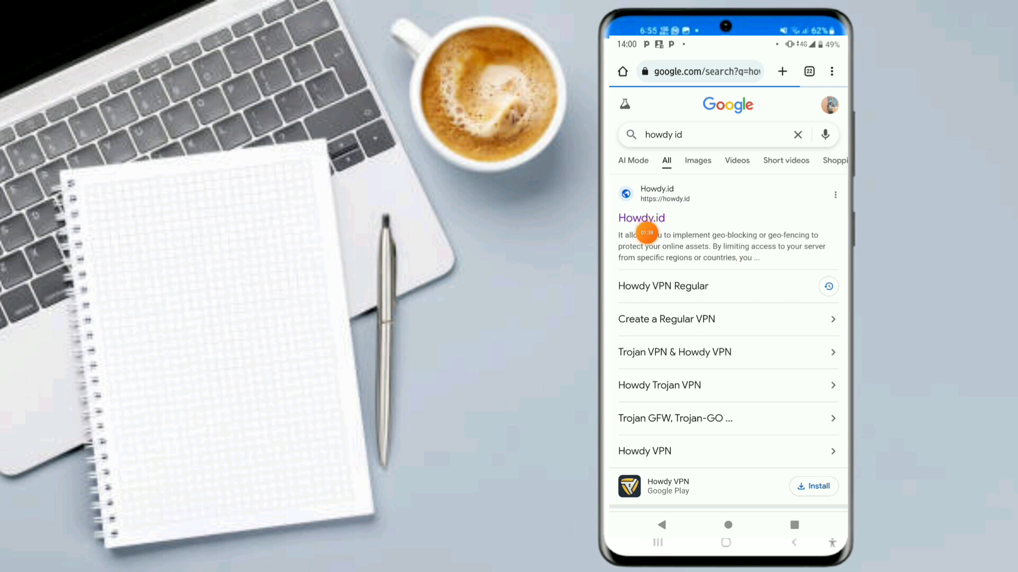
Step: Enter the howdy.id site from the results and choose its Trojan VPN & Howdy VPN card
left_click(786, 355)
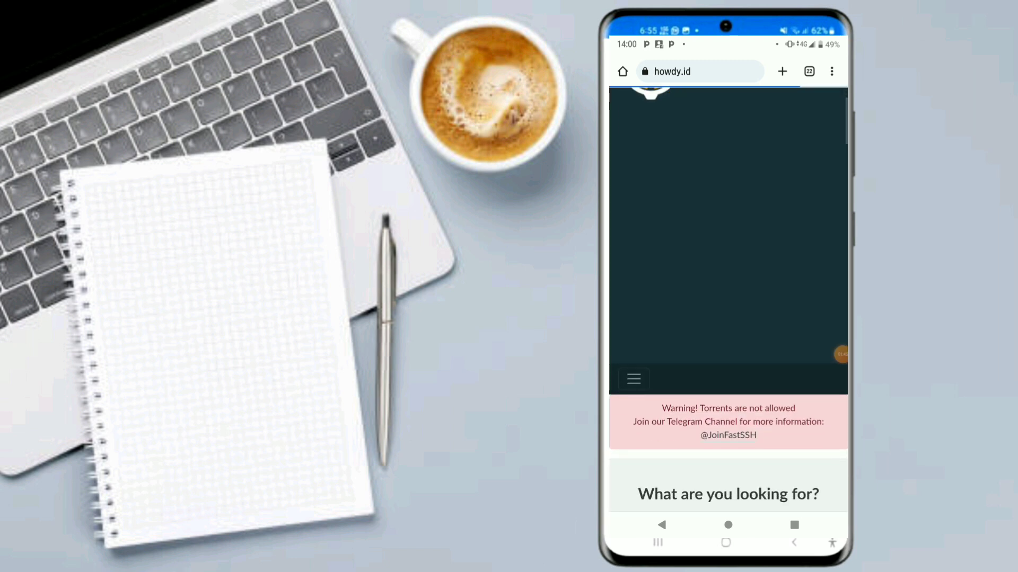
scroll(728, 318, "down", 5)
scroll(729, 318, "down", 3)
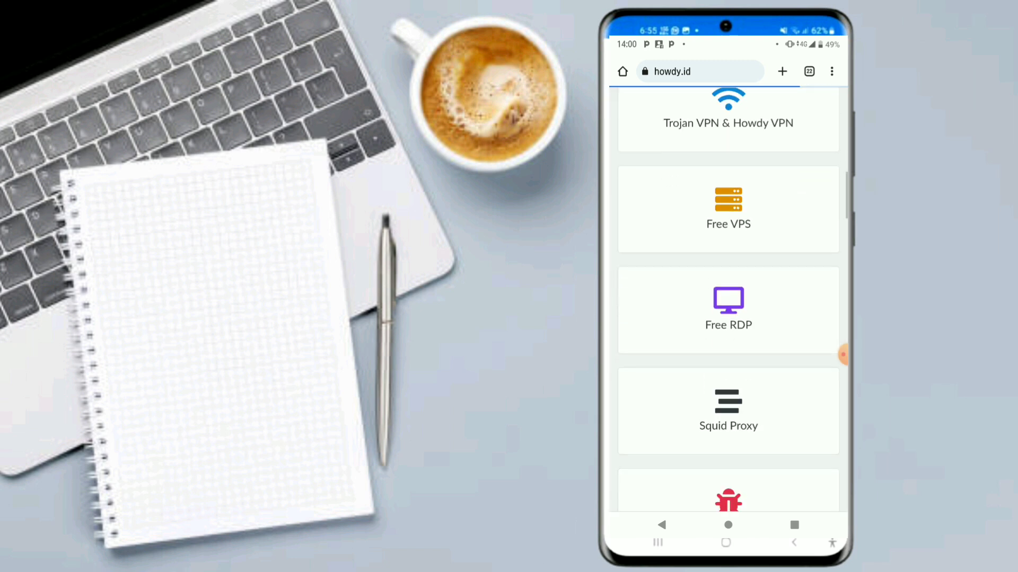
scroll(728, 318, "up", 1)
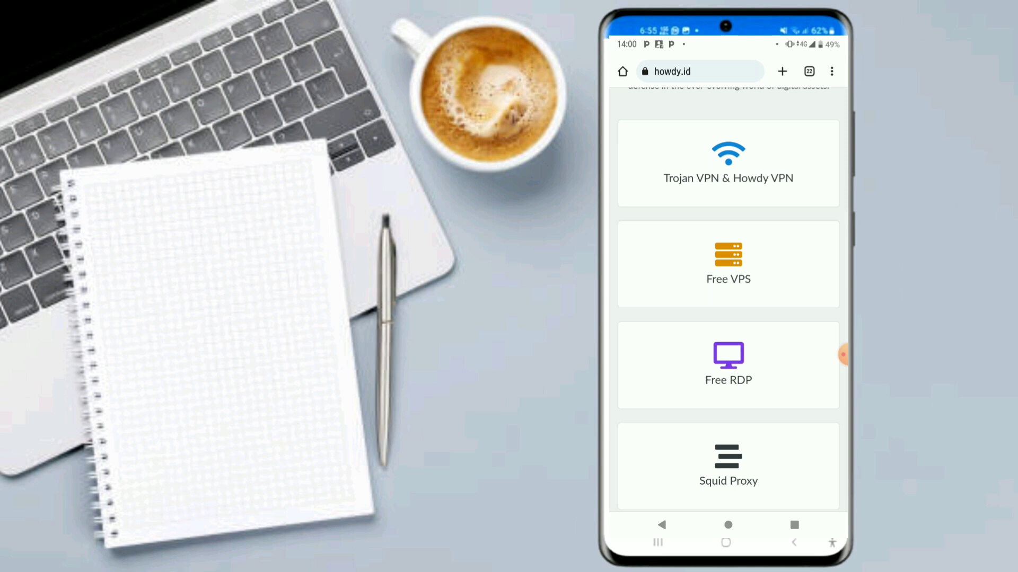
scroll(728, 319, "down", 2)
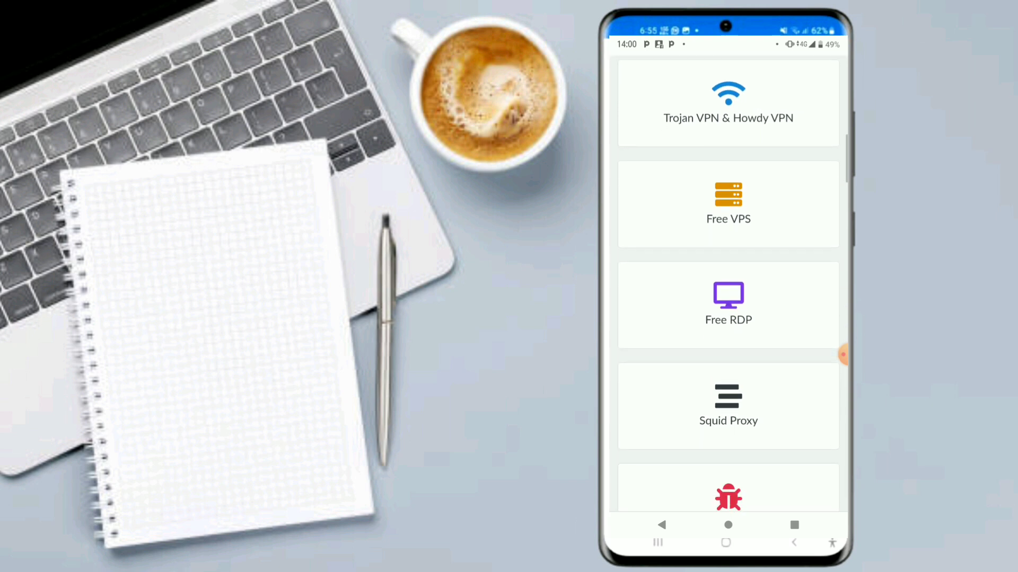
scroll(729, 318, "down", 2)
scroll(728, 319, "down", 2)
scroll(729, 318, "up", 2)
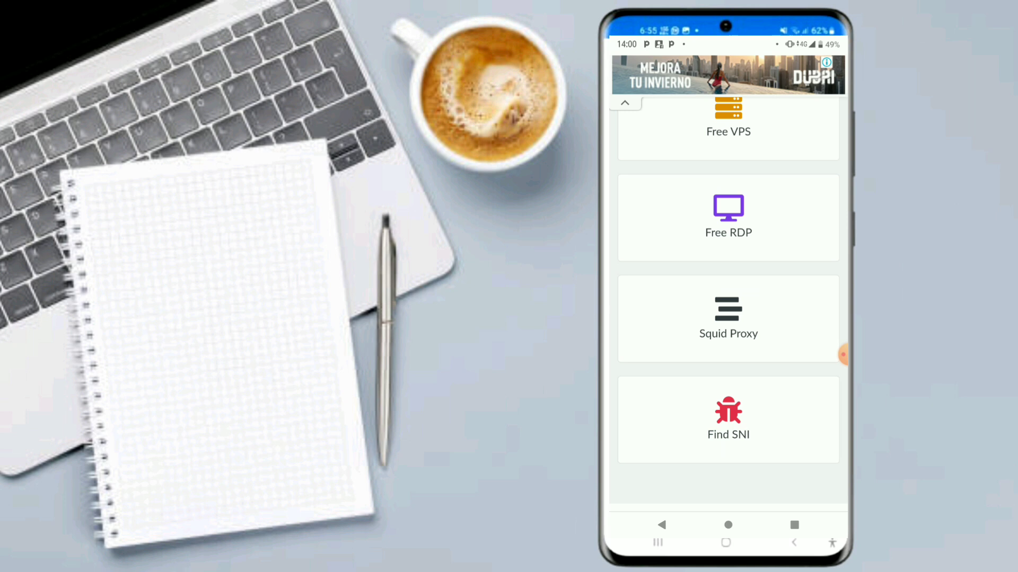
scroll(729, 318, "up", 2)
scroll(729, 318, "up", 2)
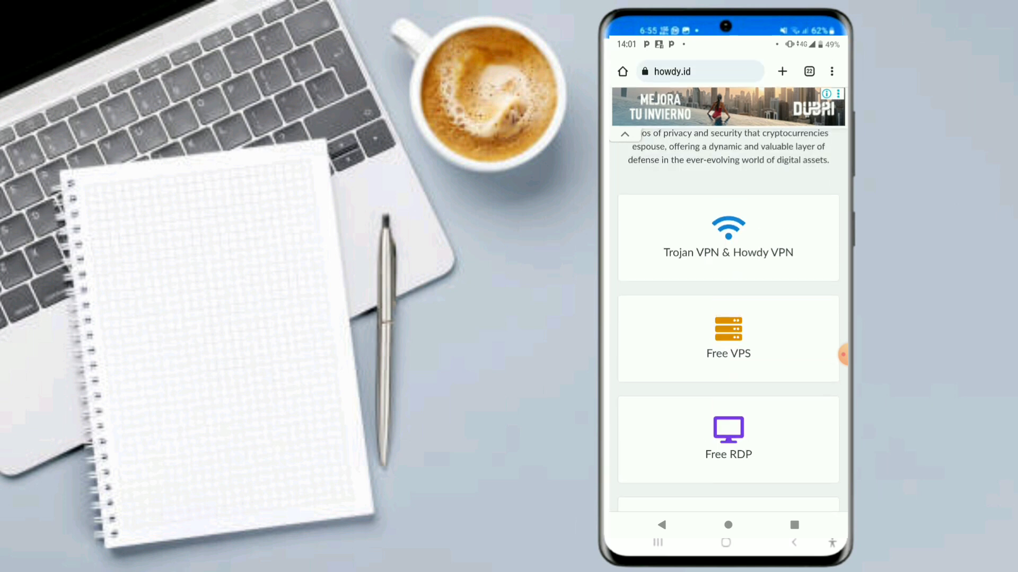
scroll(728, 319, "down", 2)
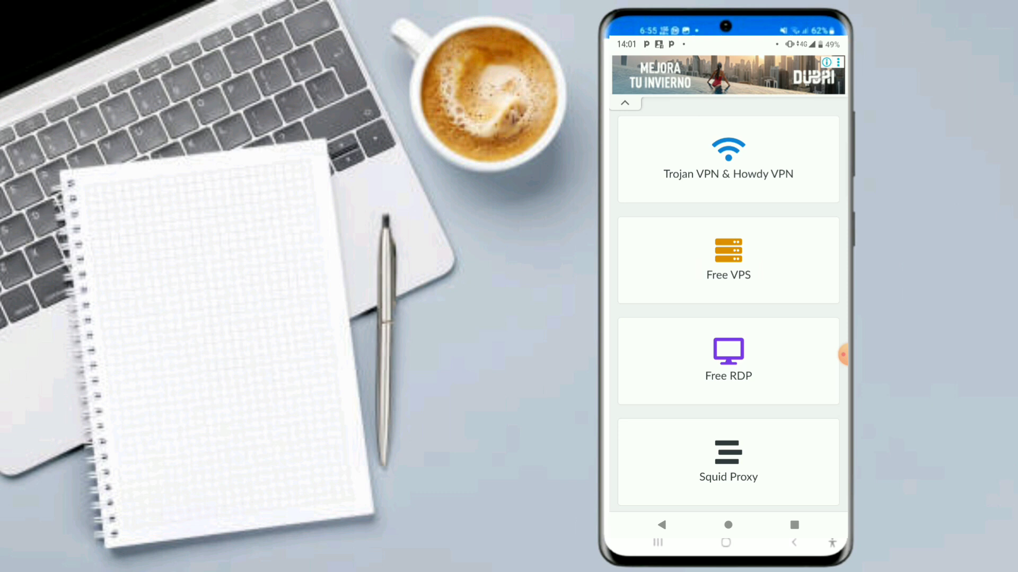
scroll(728, 319, "up", 2)
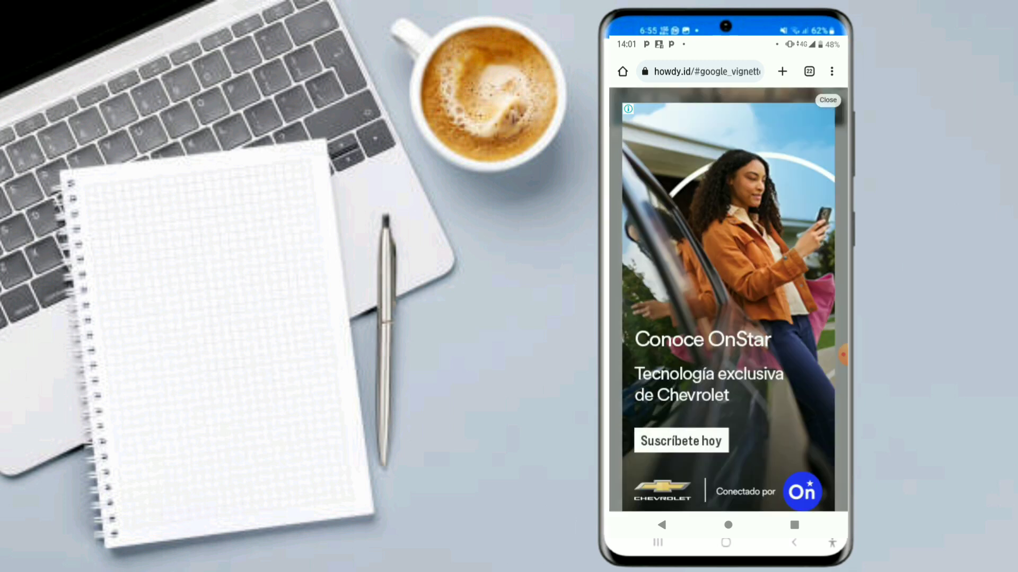
Step: Close the full-screen ad and scroll the VPN page down to Howdy VPN Accounts
left_click(827, 101)
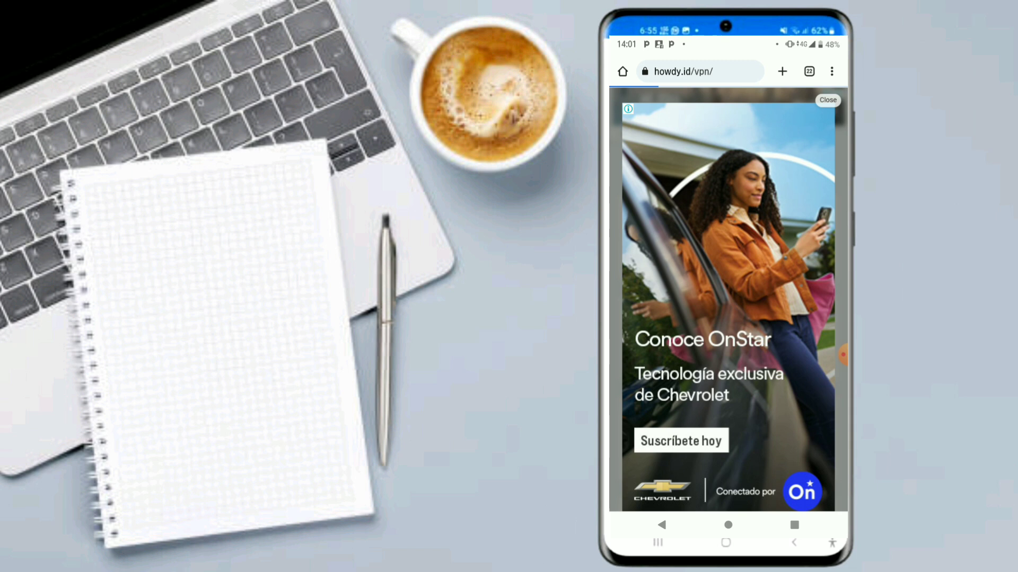
scroll(728, 299, "down", 5)
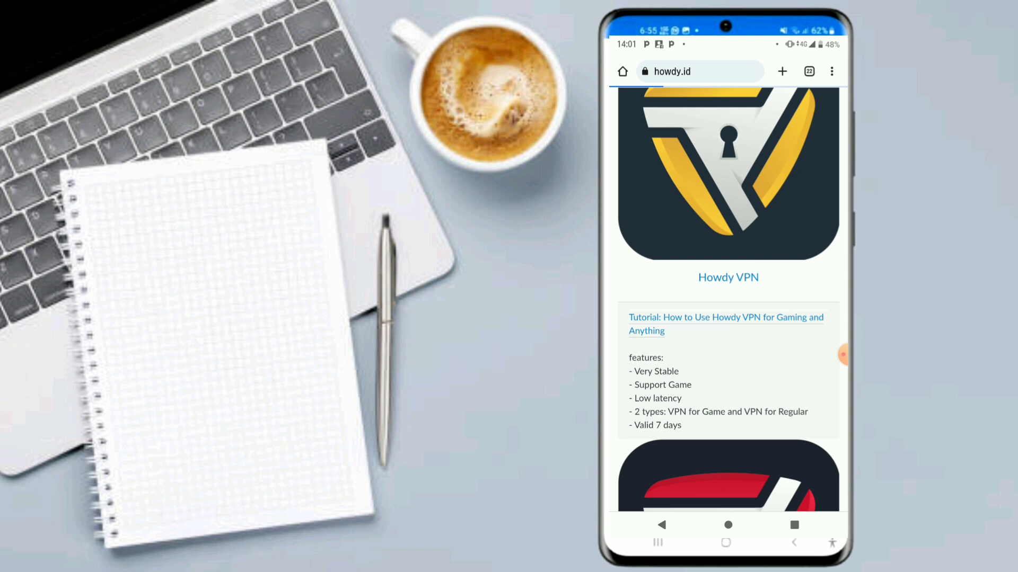
scroll(728, 299, "down", 5)
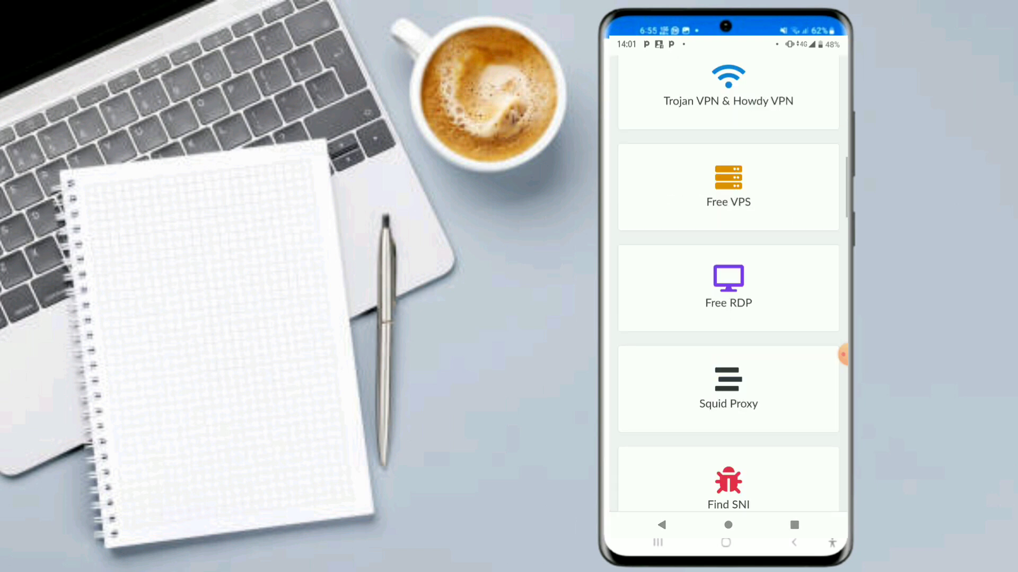
scroll(729, 299, "down", 3)
scroll(728, 299, "up", 3)
scroll(728, 299, "up", 2)
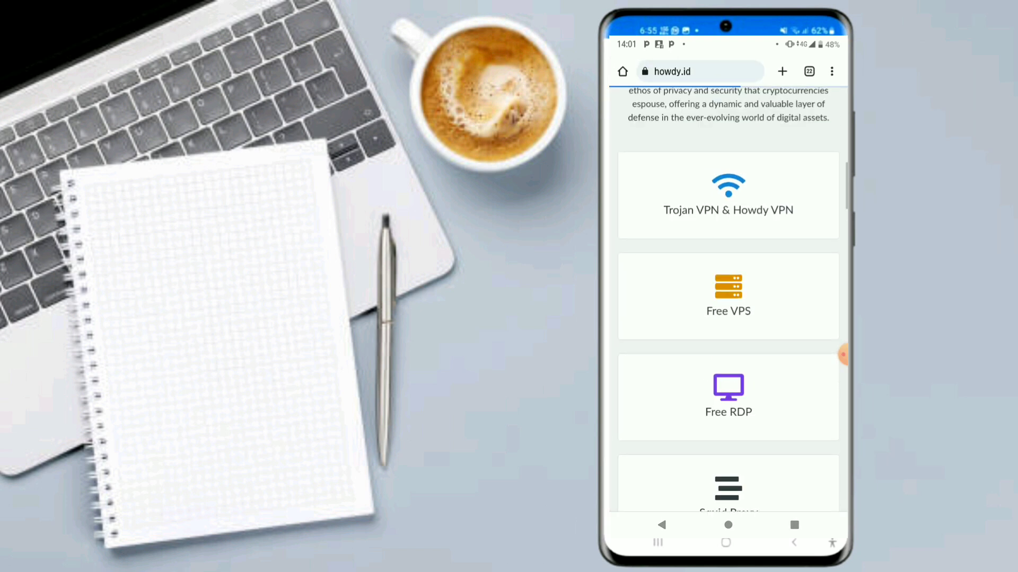
scroll(729, 299, "up", 2)
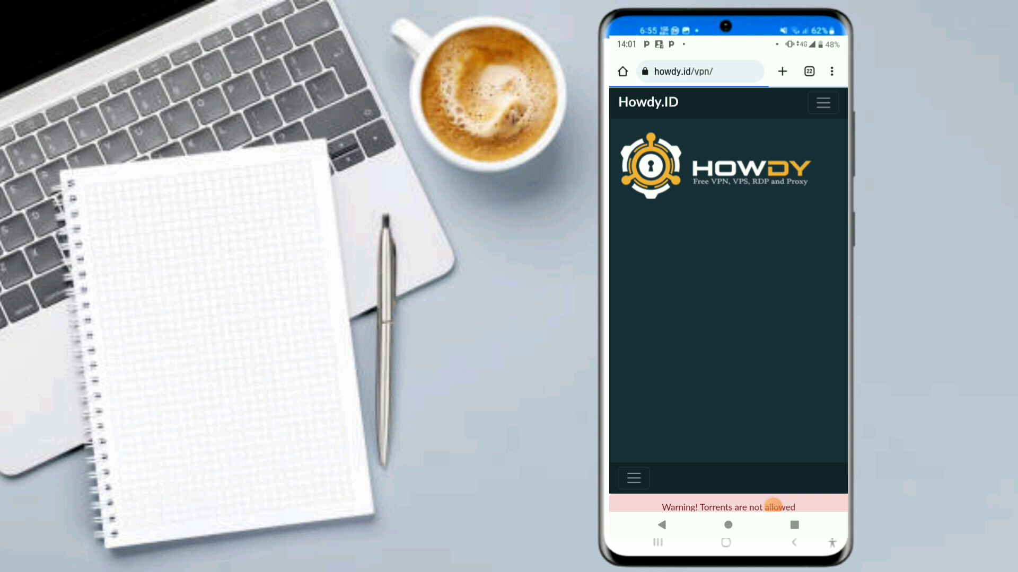
scroll(774, 507, "down", 5)
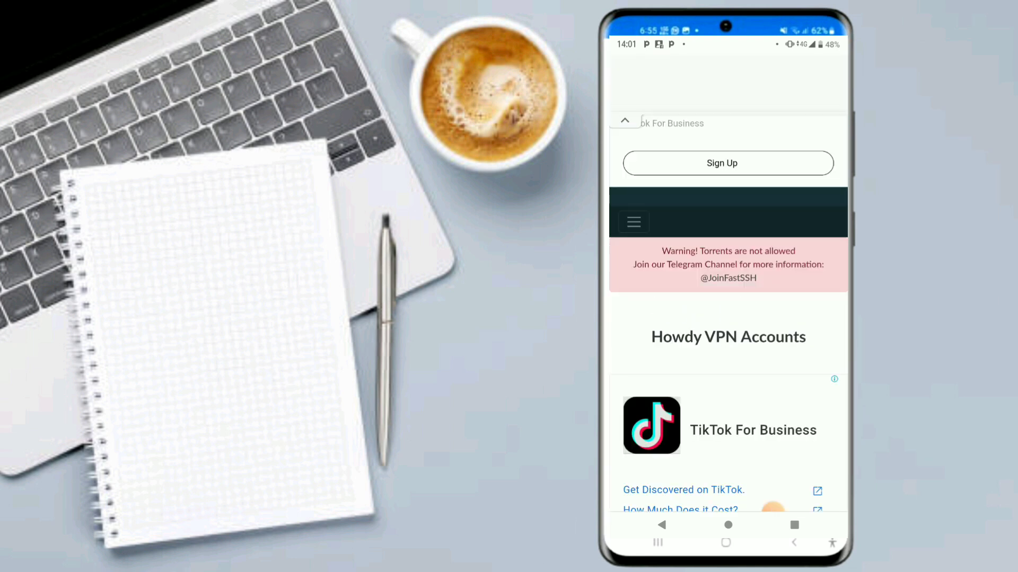
left_click_drag(772, 509, 645, 204)
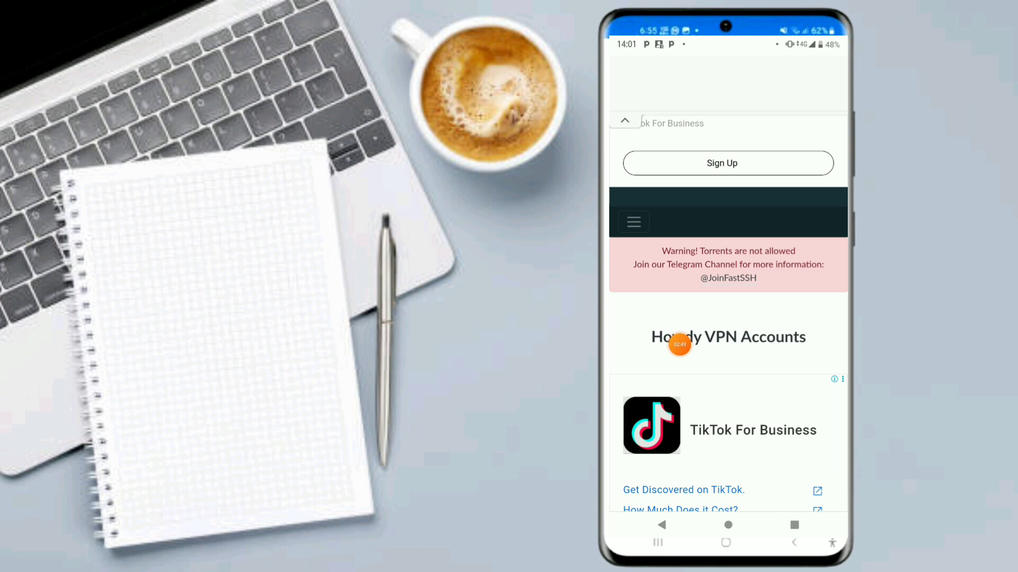
Step: Use the site menu to reach the Howdy VPN page with its VPN Regular plans
left_click(633, 223)
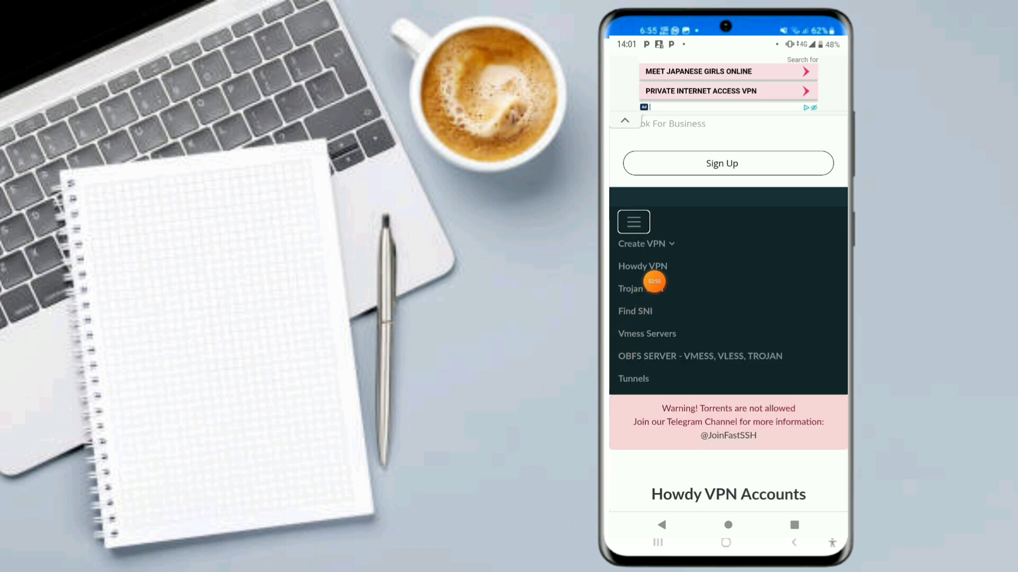
left_click_drag(623, 345, 736, 369)
left_click(642, 267)
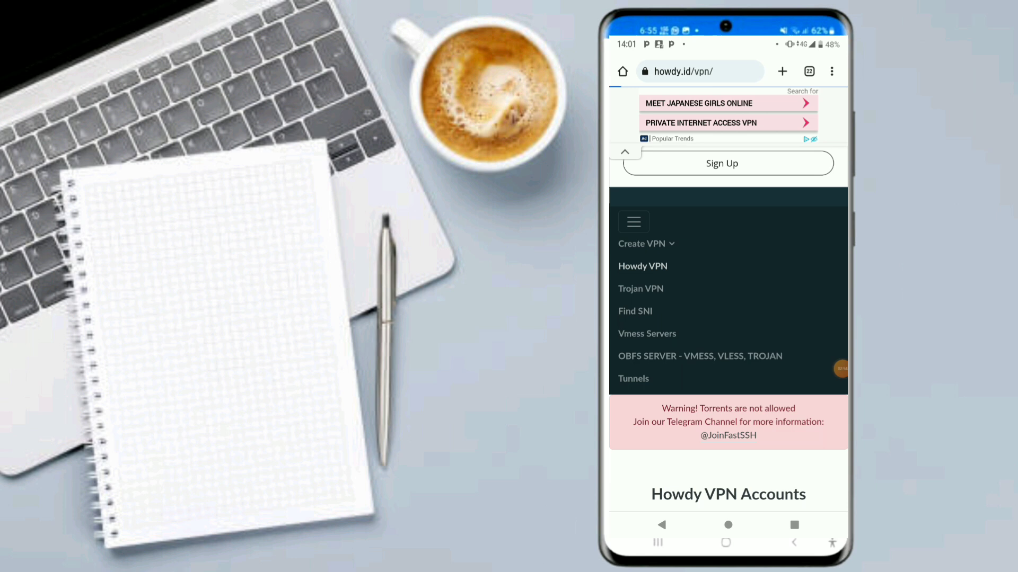
scroll(729, 299, "down", 10)
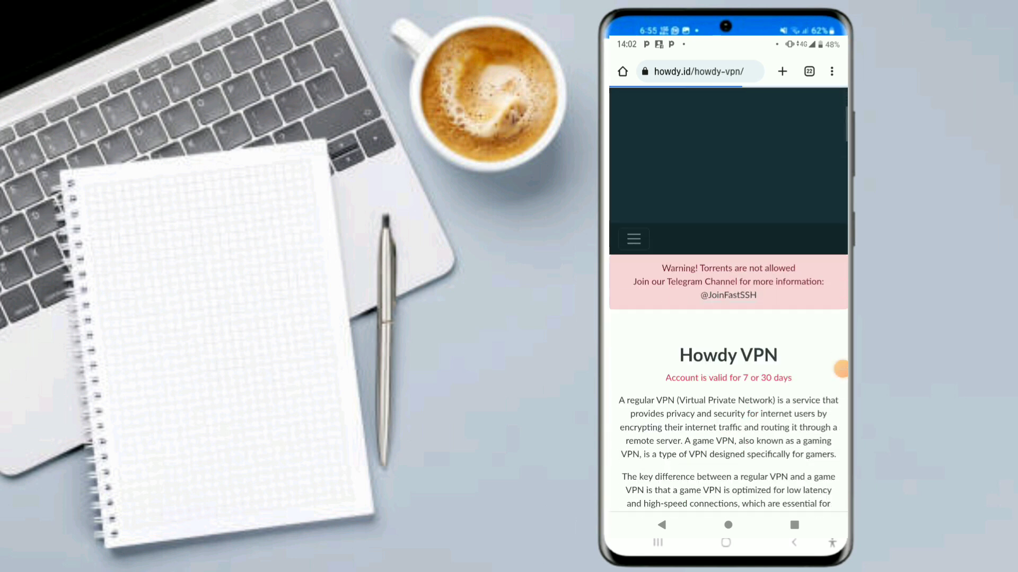
scroll(728, 299, "up", 3)
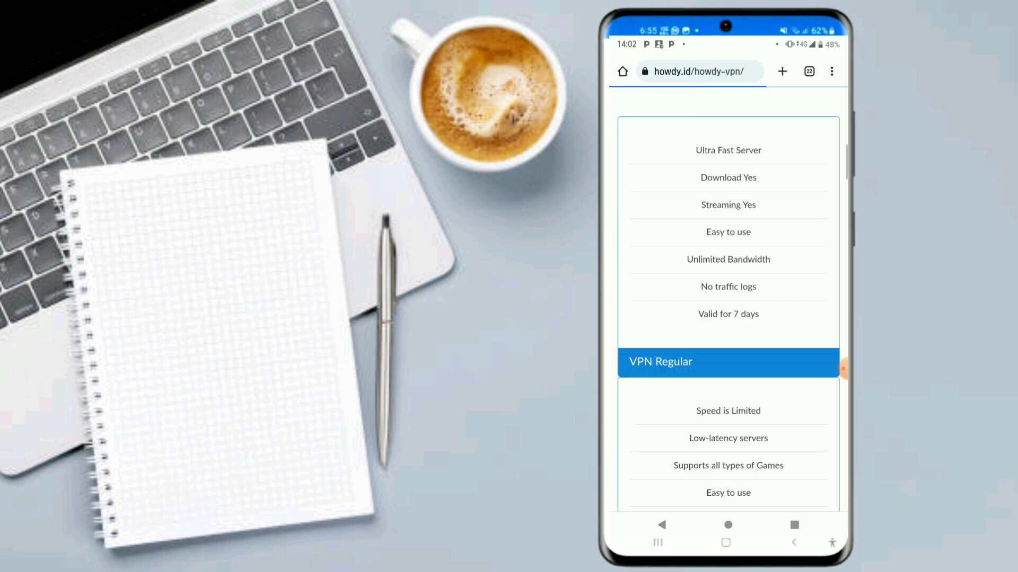
scroll(728, 300, "down", 3)
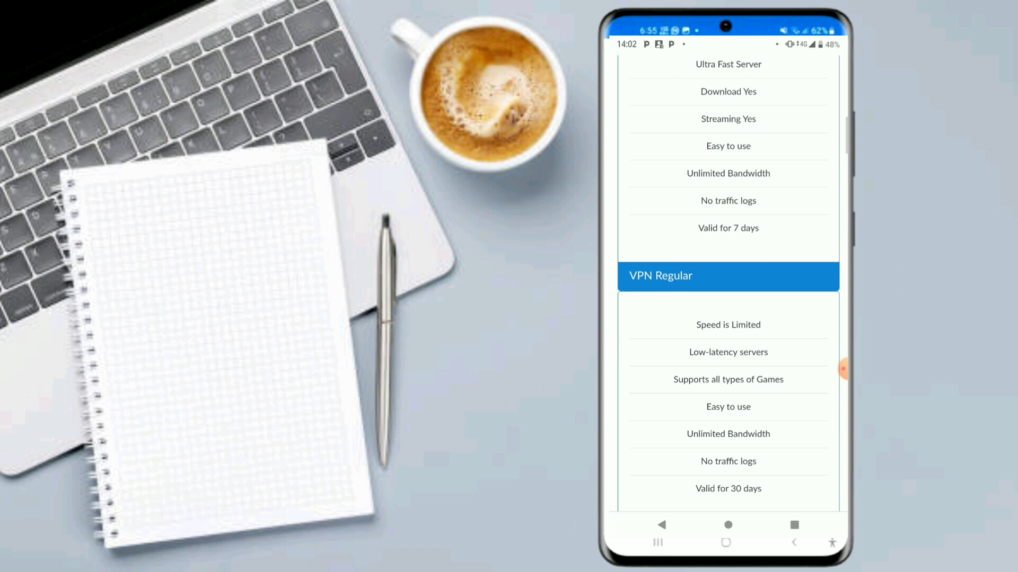
scroll(728, 300, "down", 3)
scroll(729, 300, "up", 3)
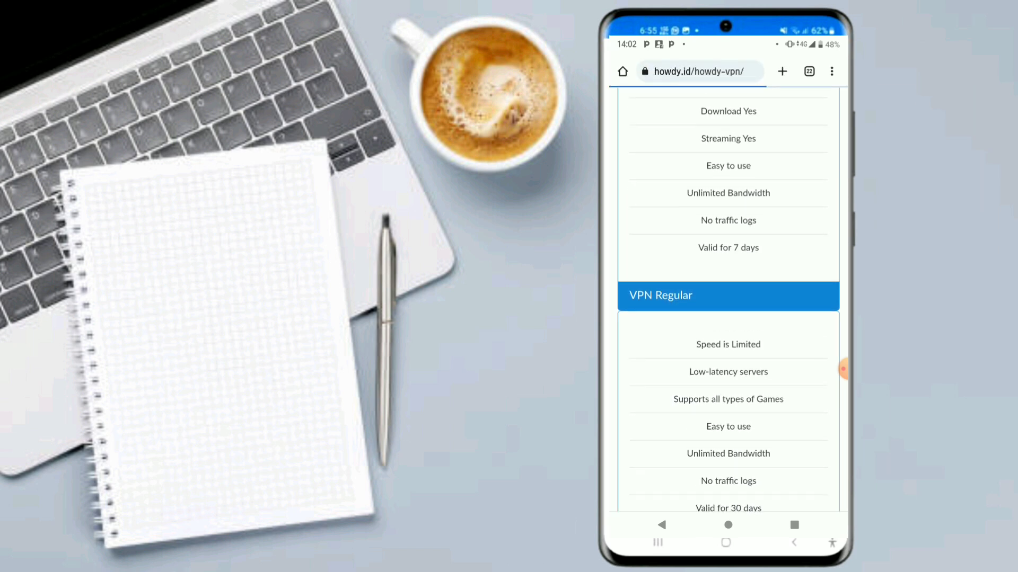
Step: Browse the regular server cards and select the NEW FR-2 VPN server in France
mouse_move(845, 367)
left_mouse_down()
mouse_move(774, 327)
mouse_move(820, 403)
left_mouse_up()
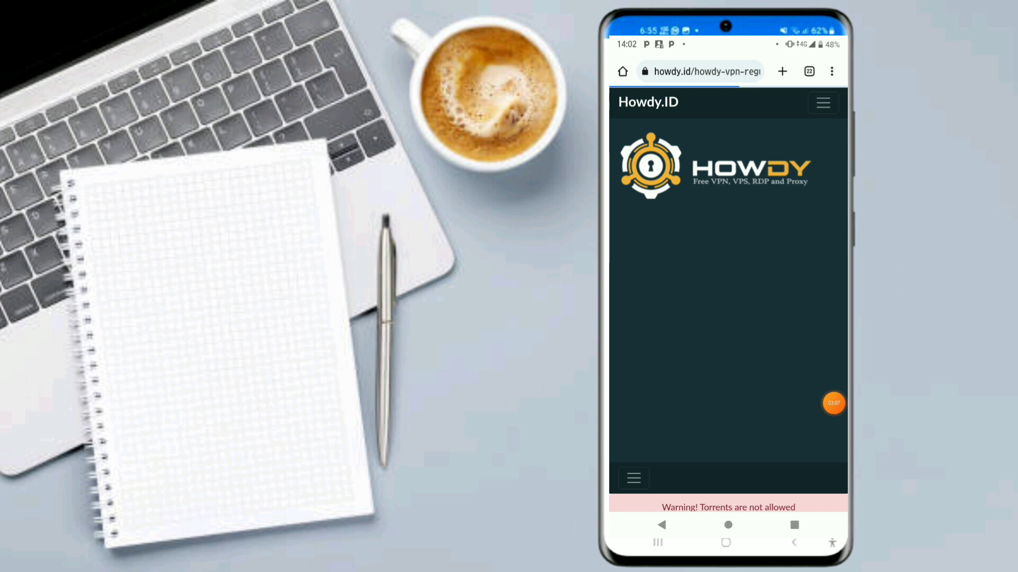
scroll(728, 318, "down", 5)
scroll(729, 303, "down", 5)
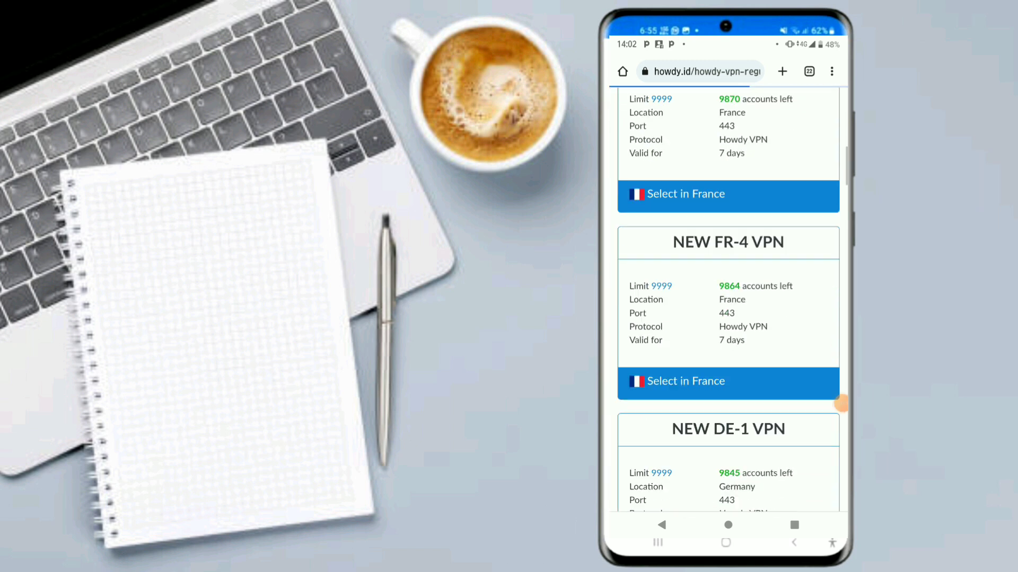
scroll(729, 318, "down", 2)
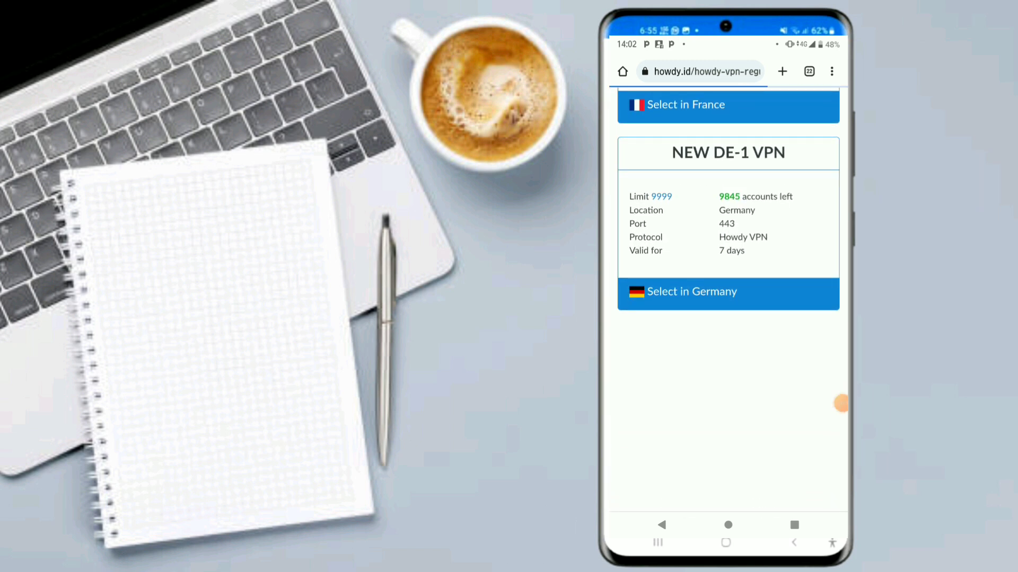
scroll(728, 318, "up", 2)
scroll(728, 318, "down", 5)
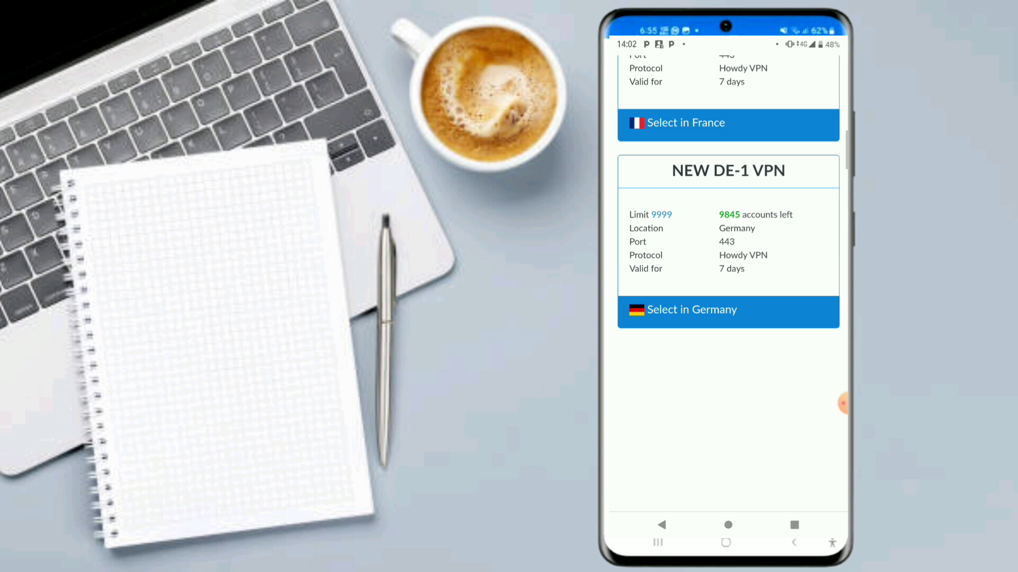
scroll(729, 318, "up", 3)
scroll(728, 302, "up", 5)
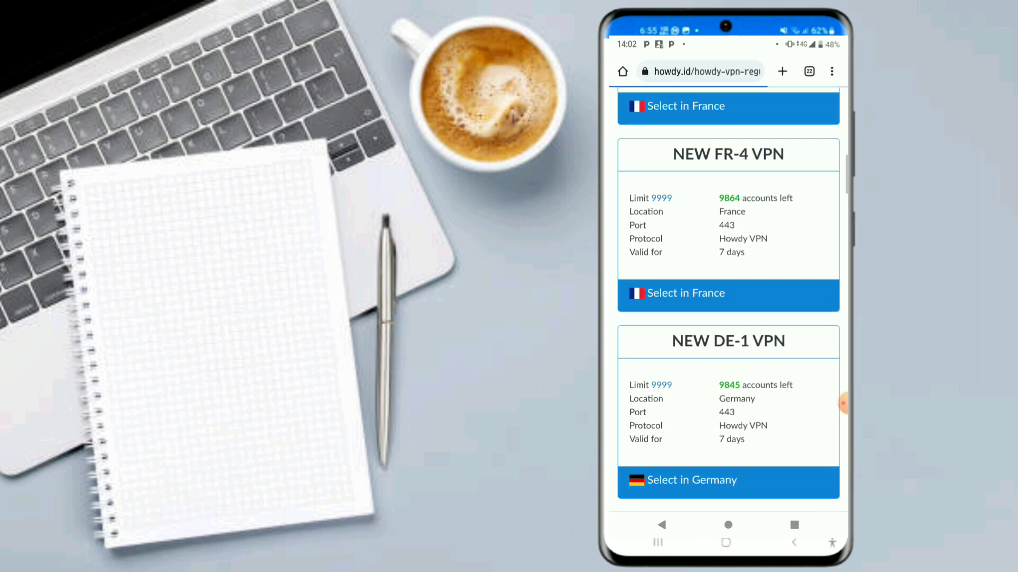
scroll(729, 303, "up", 2)
scroll(728, 319, "up", 3)
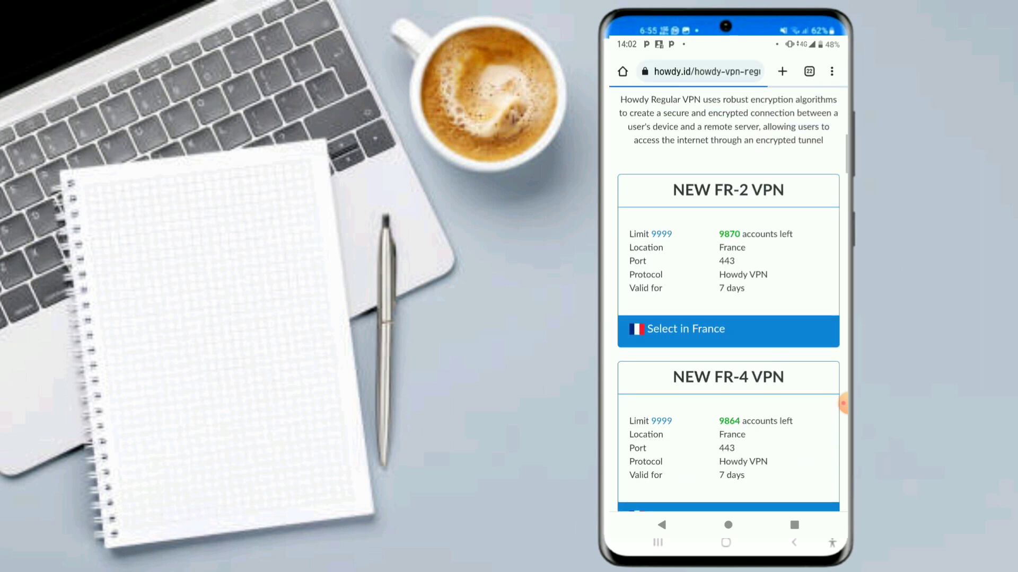
scroll(728, 319, "up", 2)
scroll(729, 319, "down", 4)
left_click(685, 270)
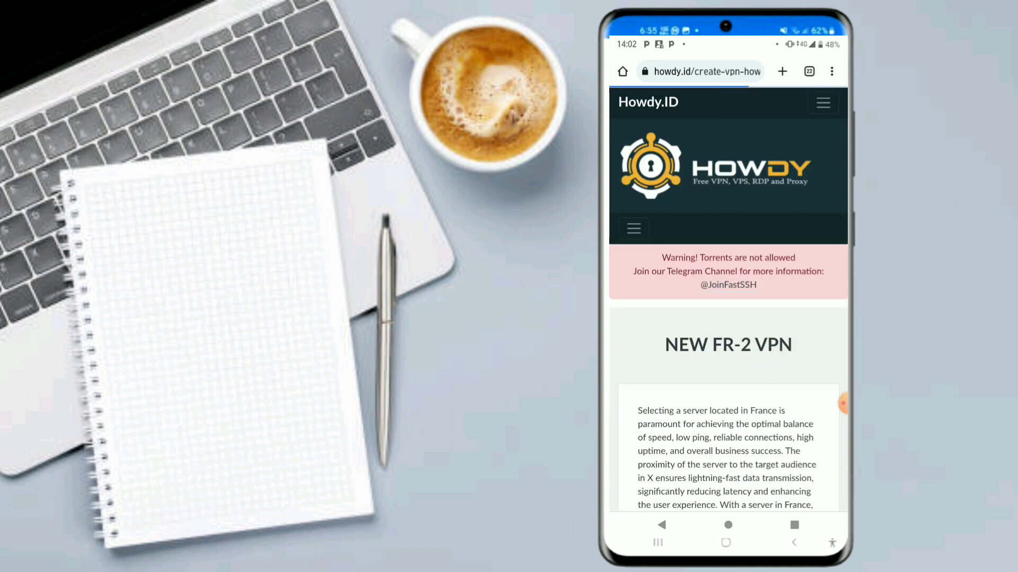
scroll(728, 319, "down", 10)
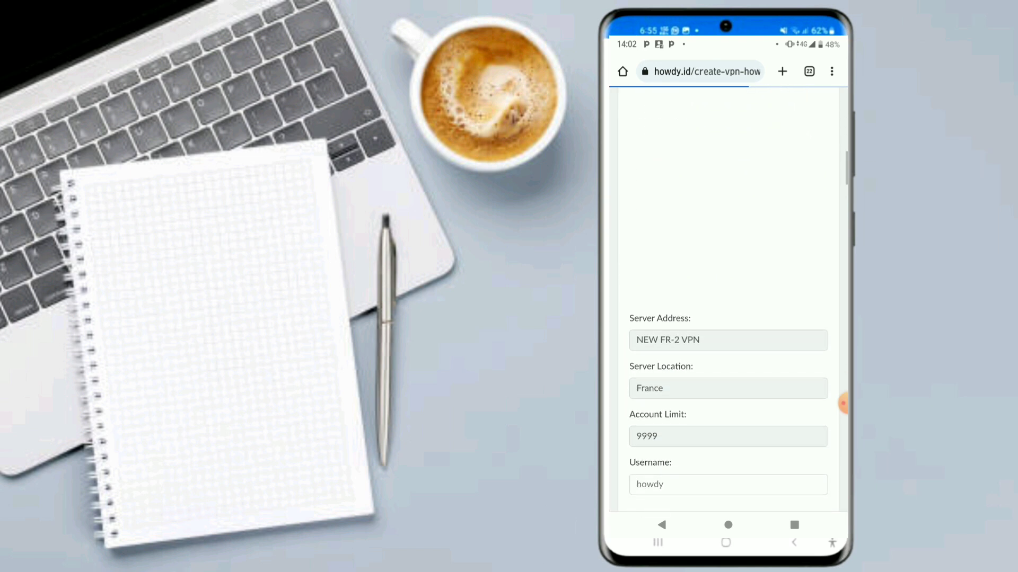
scroll(728, 318, "down", 3)
scroll(729, 318, "down", 2)
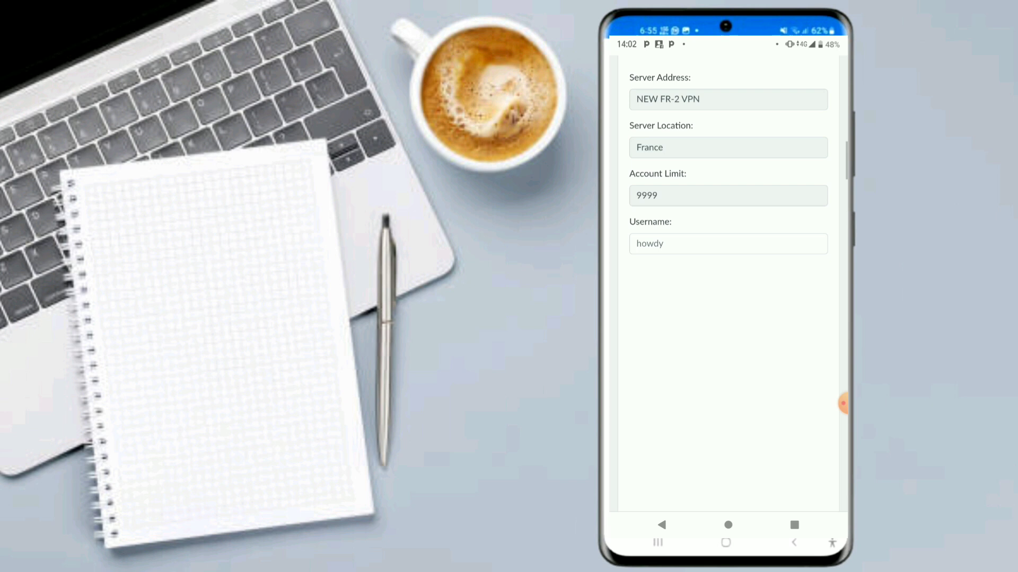
left_click(728, 244)
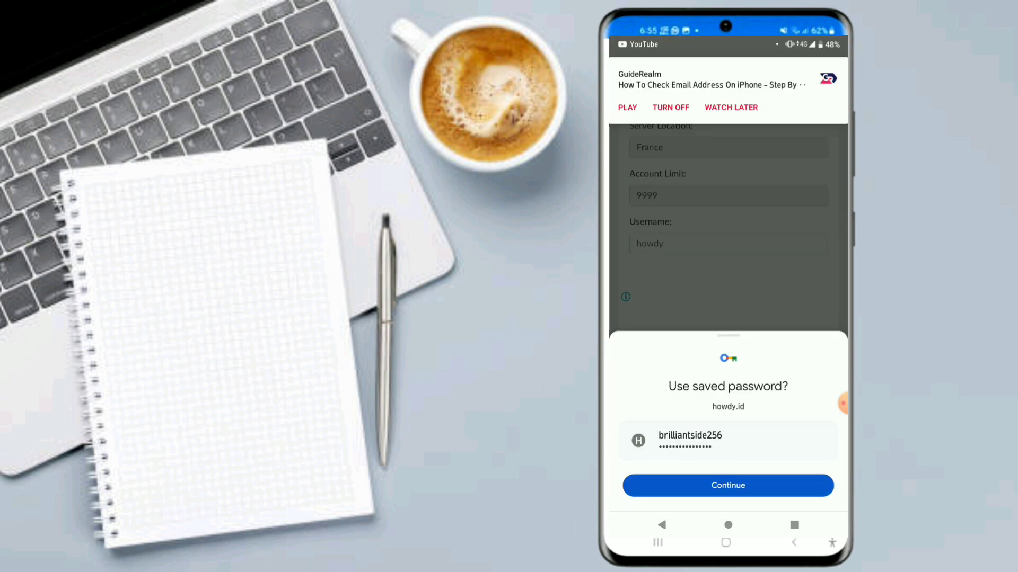
key("Escape")
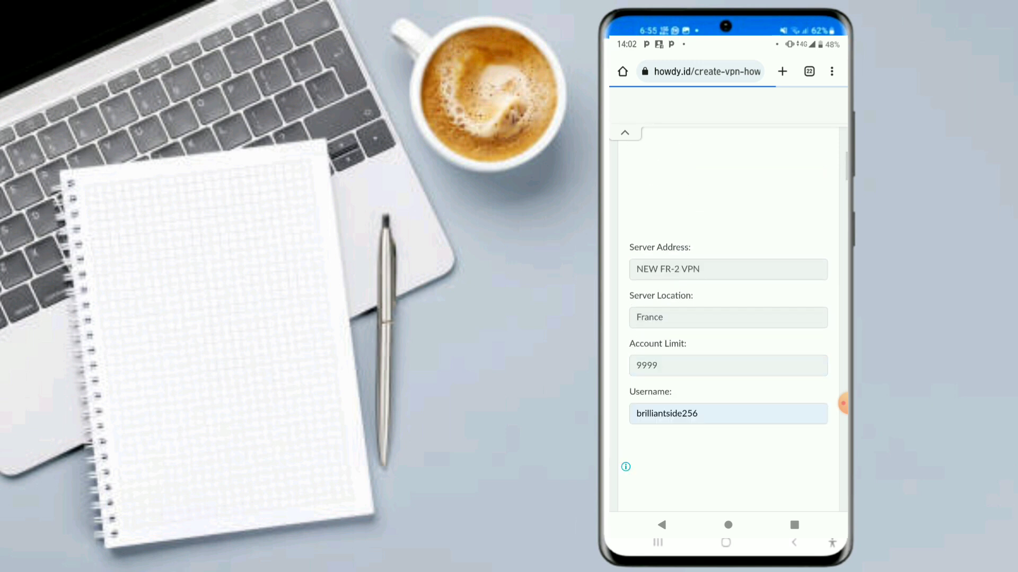
scroll(728, 318, "down", 2)
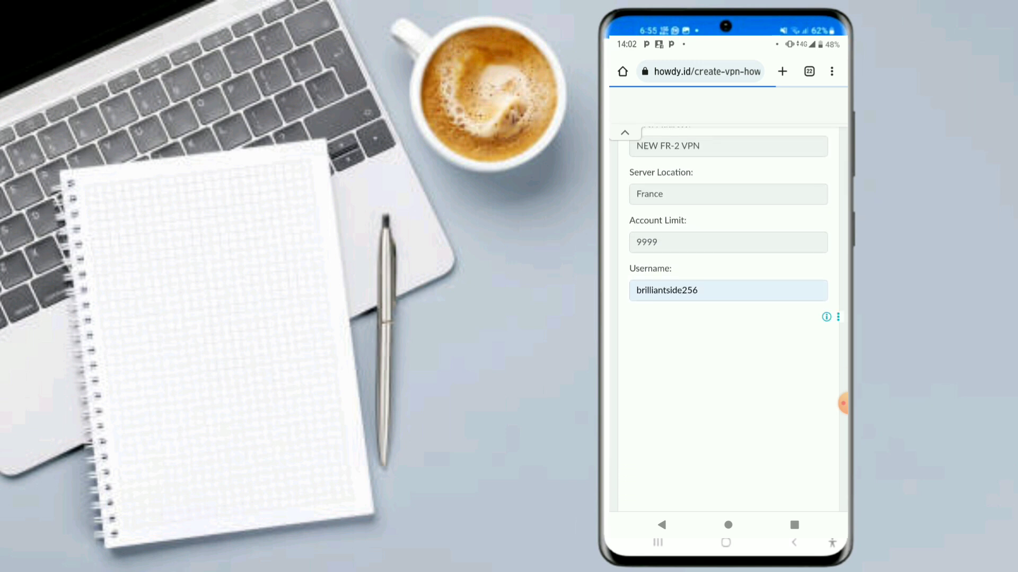
left_click(696, 290)
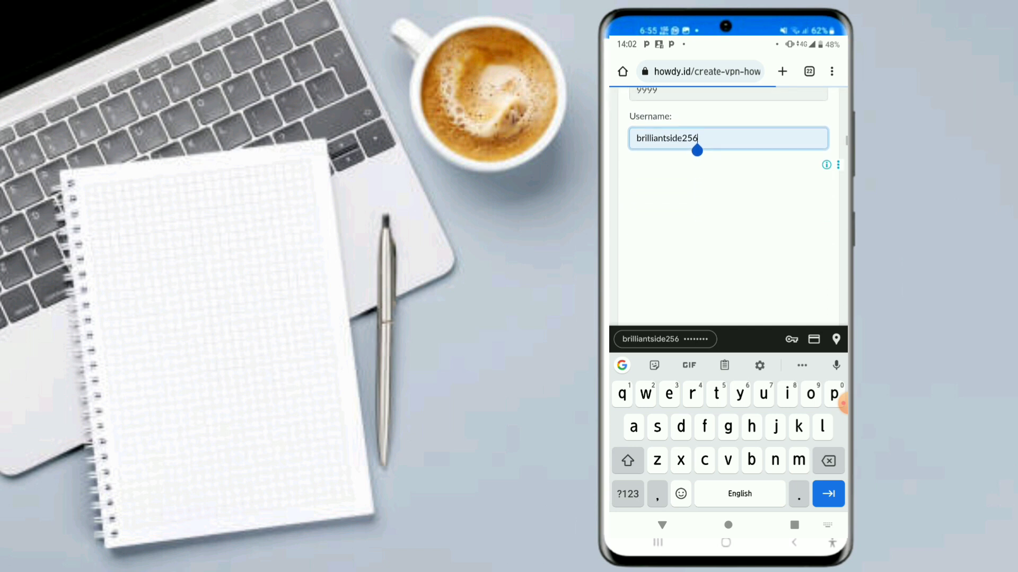
key("BackSpace")
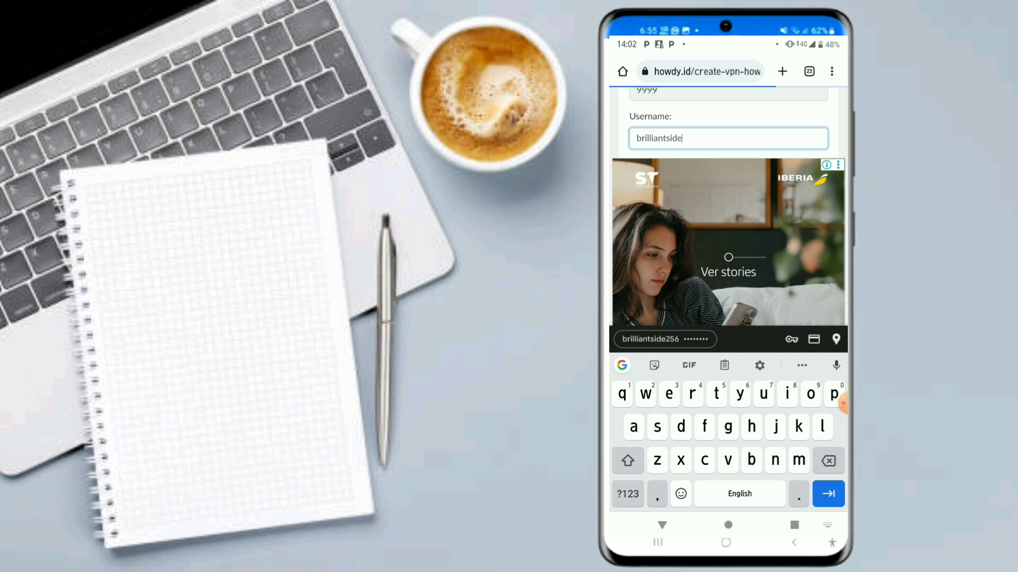
scroll(728, 207, "down", 2)
scroll(728, 207, "down", 3)
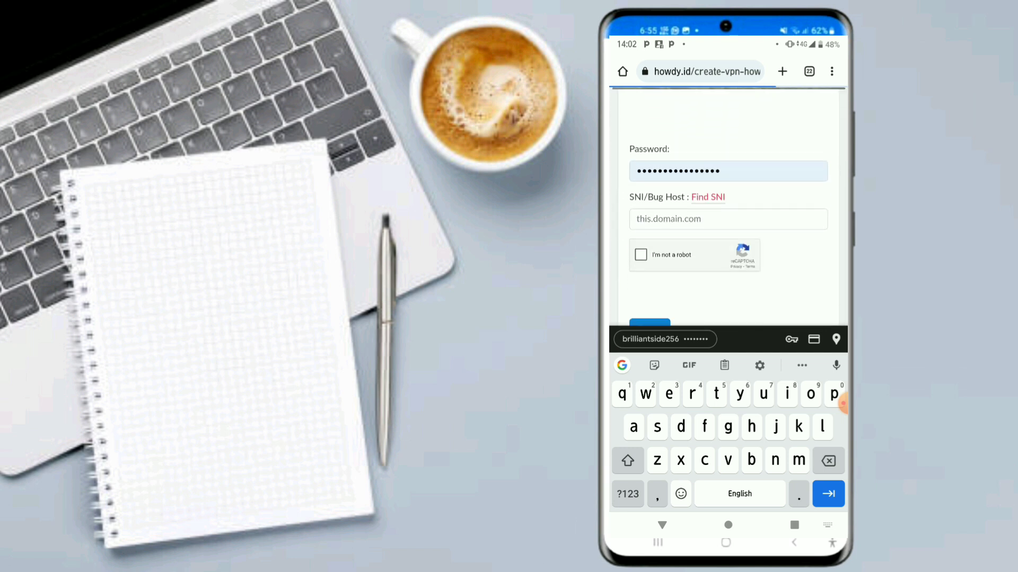
left_click(729, 219)
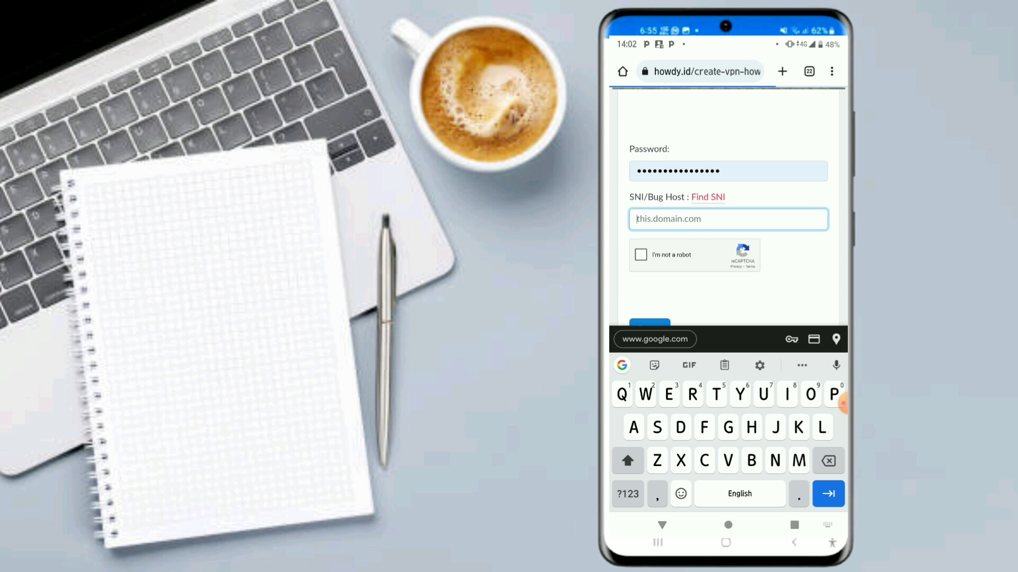
left_click(654, 338)
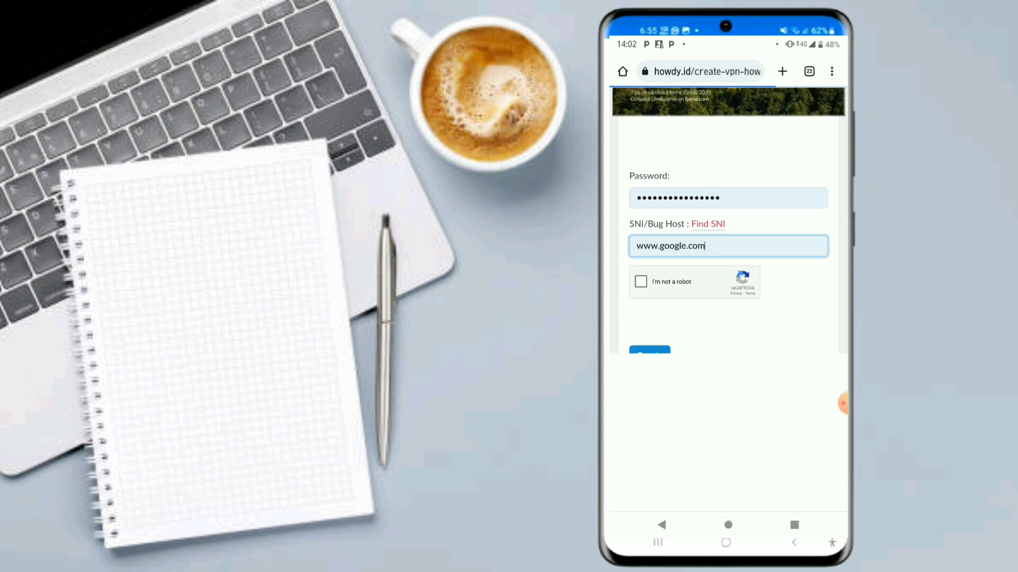
scroll(728, 318, "down", 2)
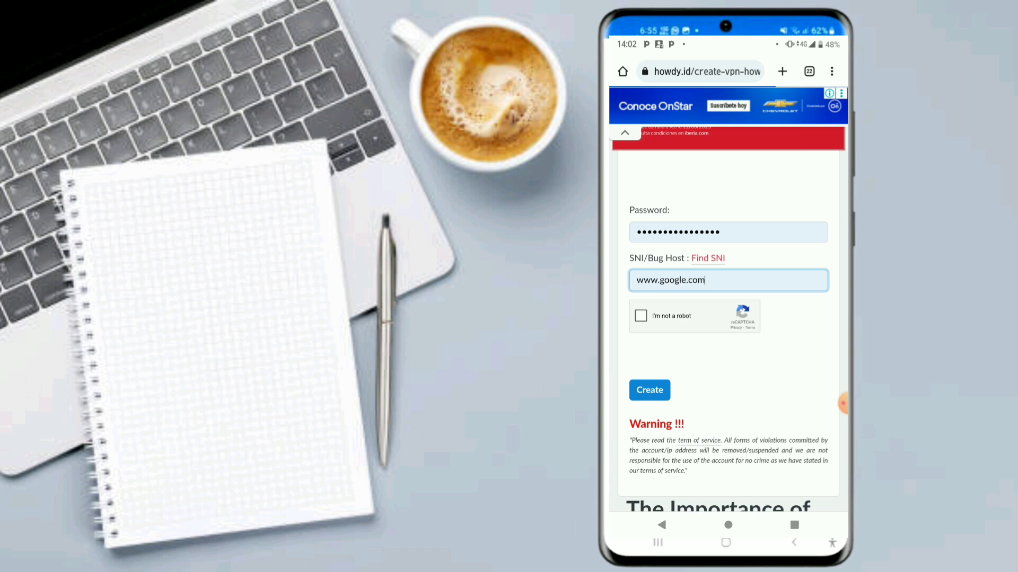
Step: Pass the reCAPTCHA and create the FR-2 VPN account
left_click(641, 316)
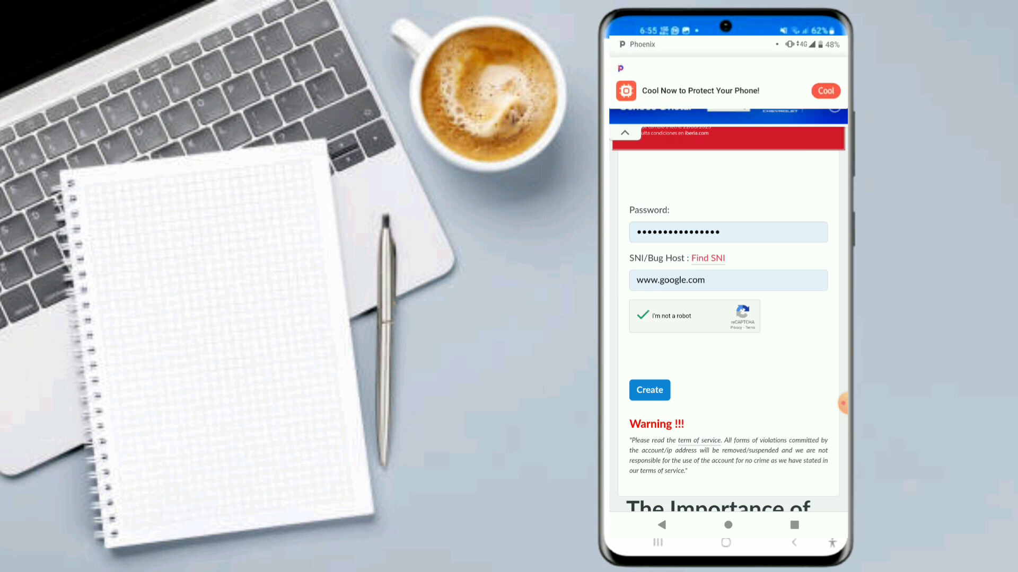
scroll(729, 310, "down", 2)
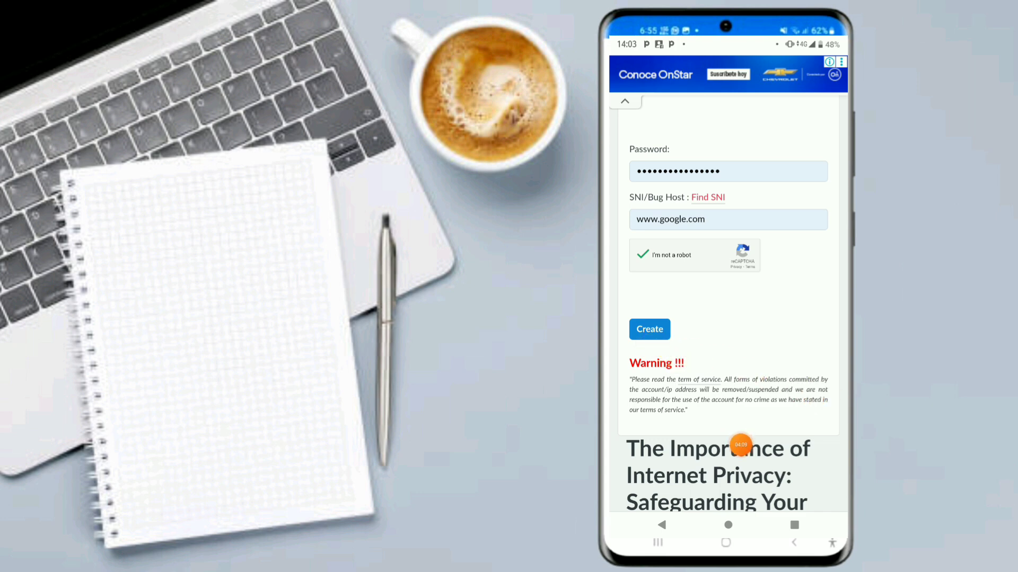
left_click(650, 442)
scroll(741, 498, "down", 5)
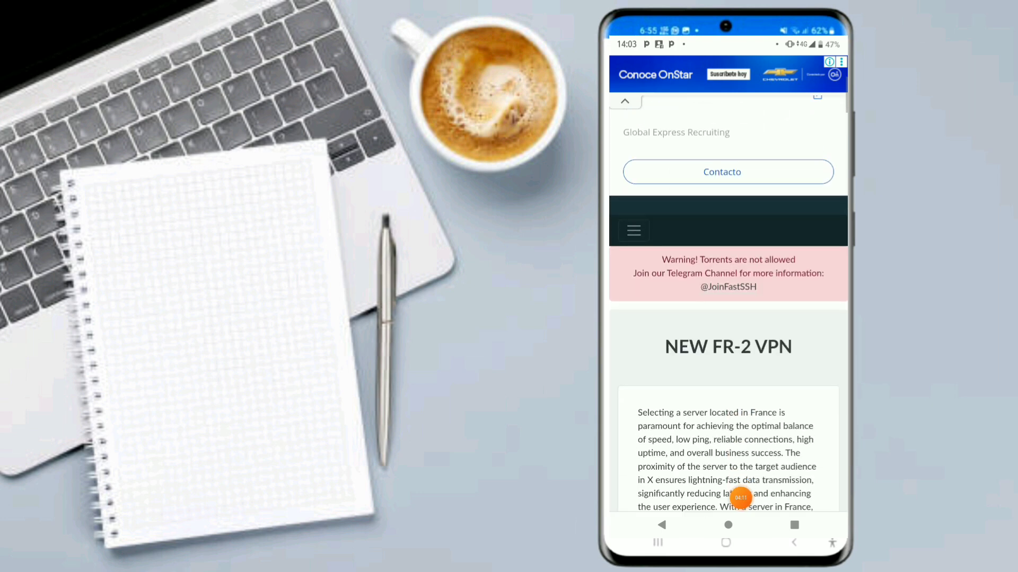
scroll(741, 497, "down", 5)
scroll(739, 501, "down", 5)
scroll(740, 505, "down", 5)
scroll(741, 504, "up", 3)
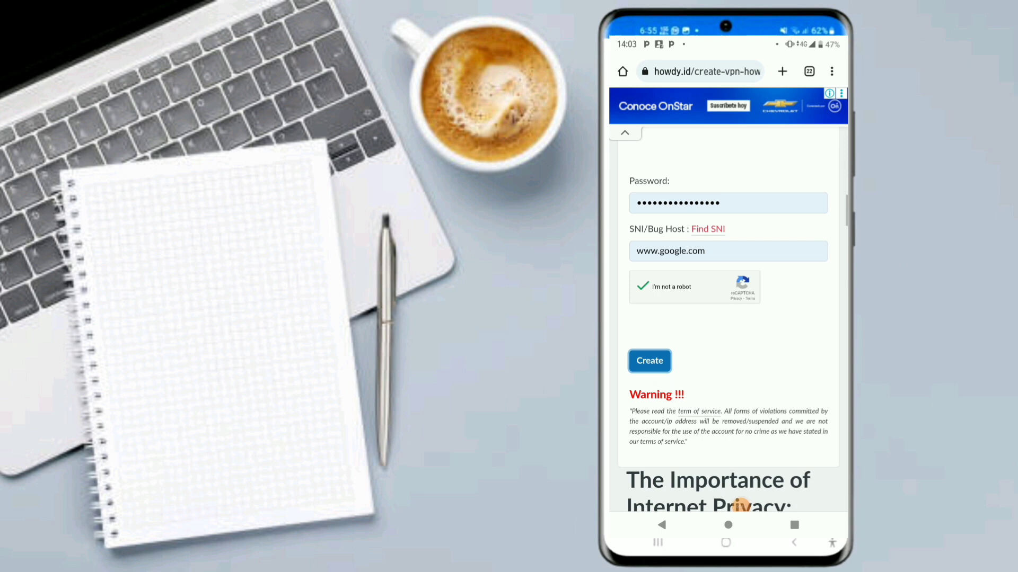
scroll(740, 505, "up", 2)
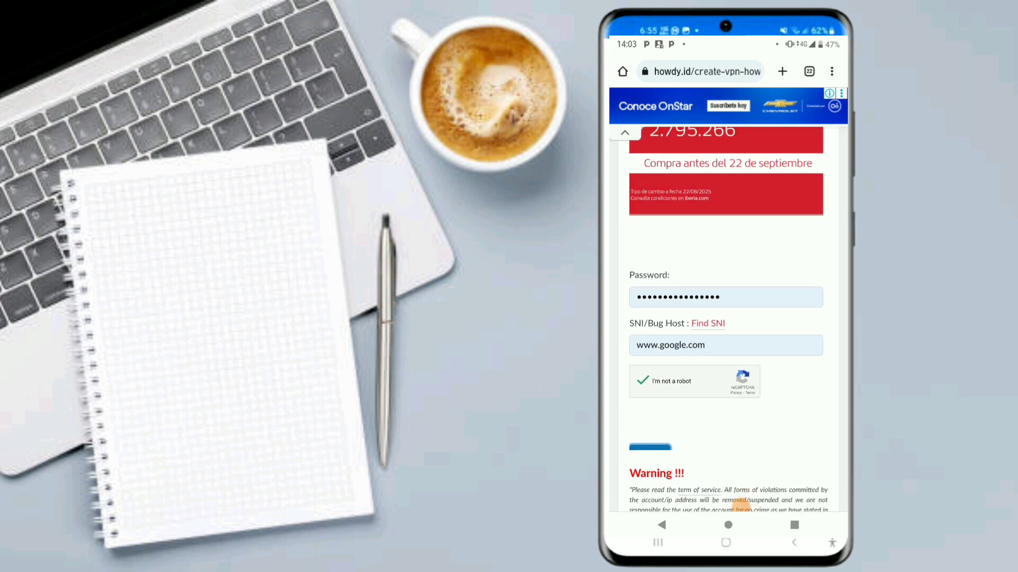
scroll(741, 505, "down", 5)
scroll(742, 506, "down", 3)
scroll(741, 506, "up", 3)
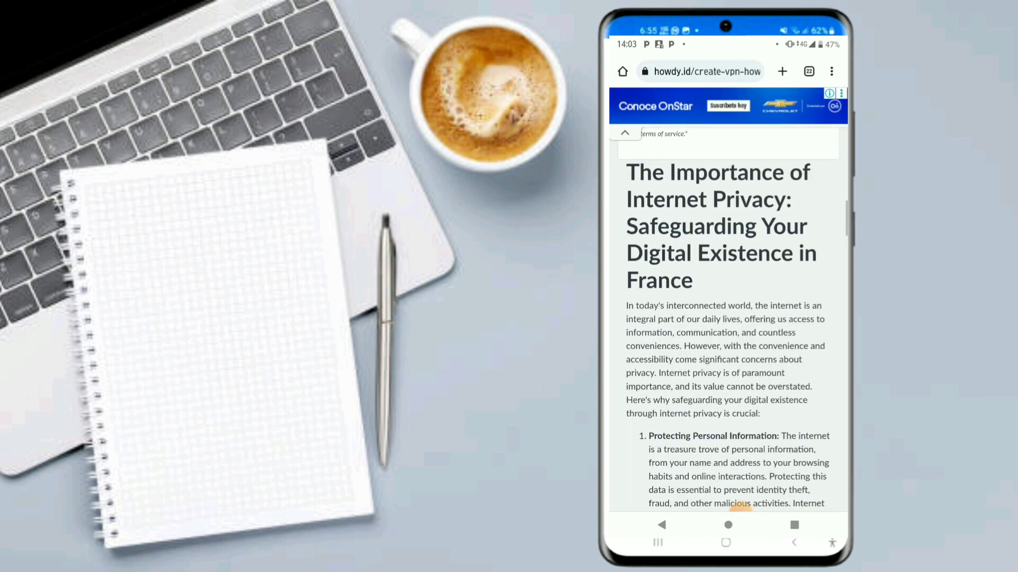
scroll(740, 508, "up", 3)
scroll(741, 509, "up", 3)
scroll(741, 508, "up", 2)
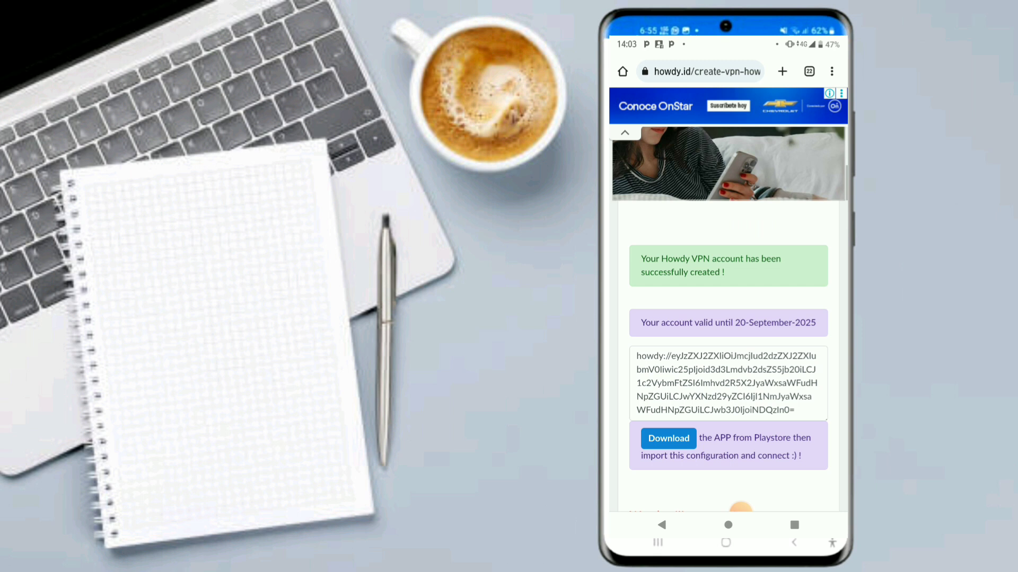
scroll(740, 509, "down", 1)
scroll(741, 509, "down", 1)
scroll(740, 506, "down", 1)
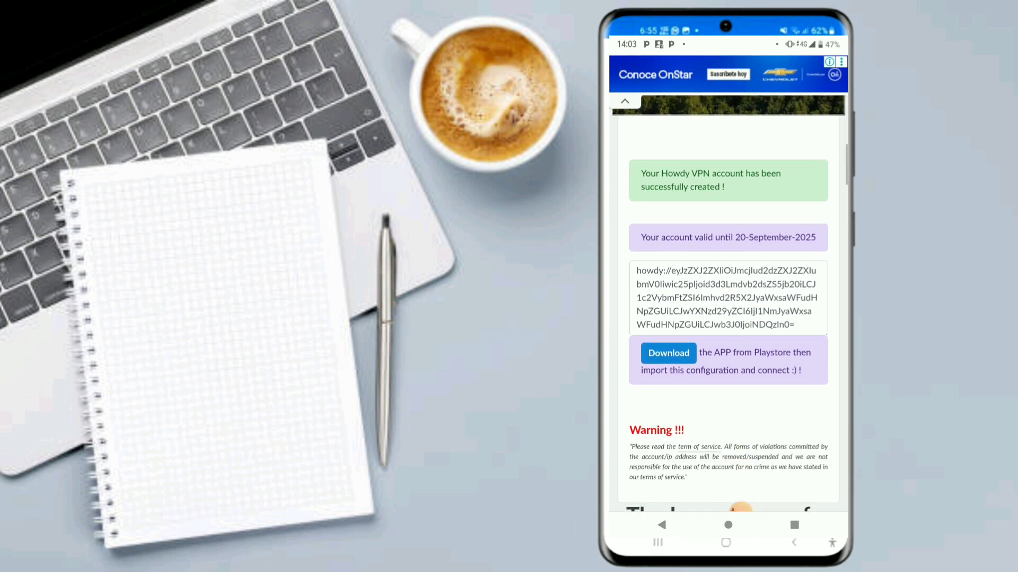
scroll(741, 506, "down", 1)
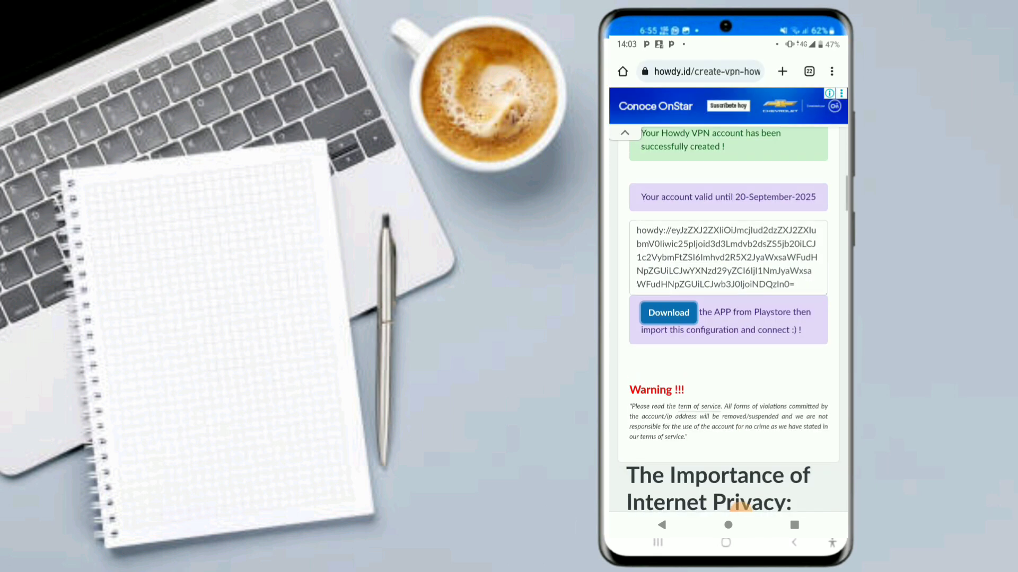
scroll(740, 506, "up", 2)
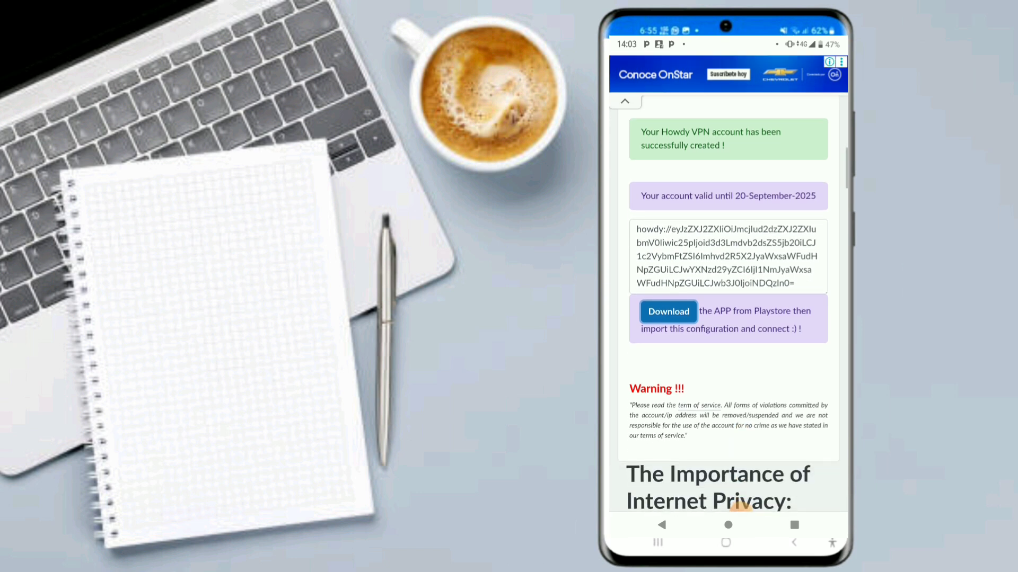
Step: Copy the full howdy:// configuration string and bring up recent apps
double_click(727, 256)
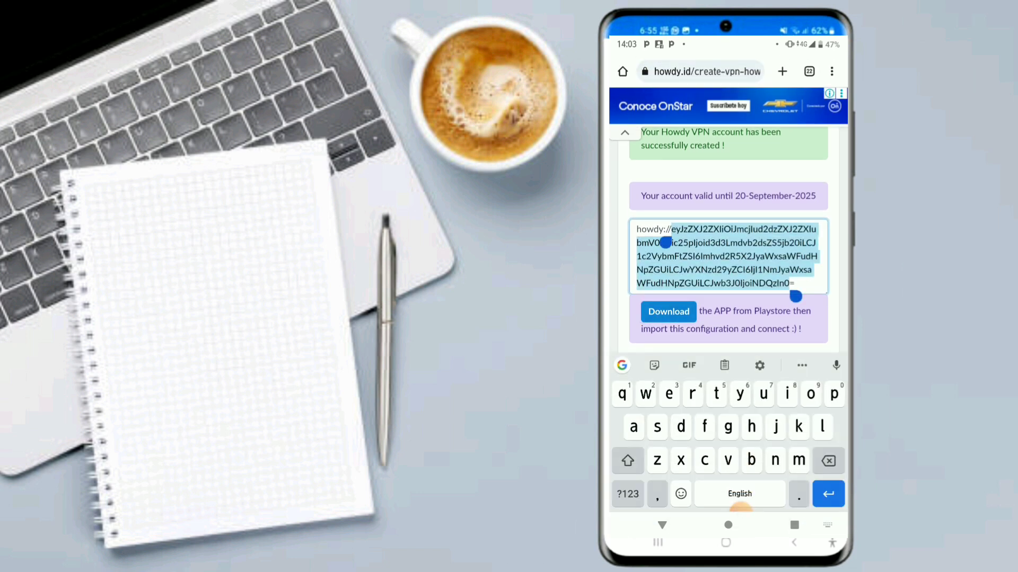
left_click_drag(666, 243, 630, 242)
left_click(686, 204)
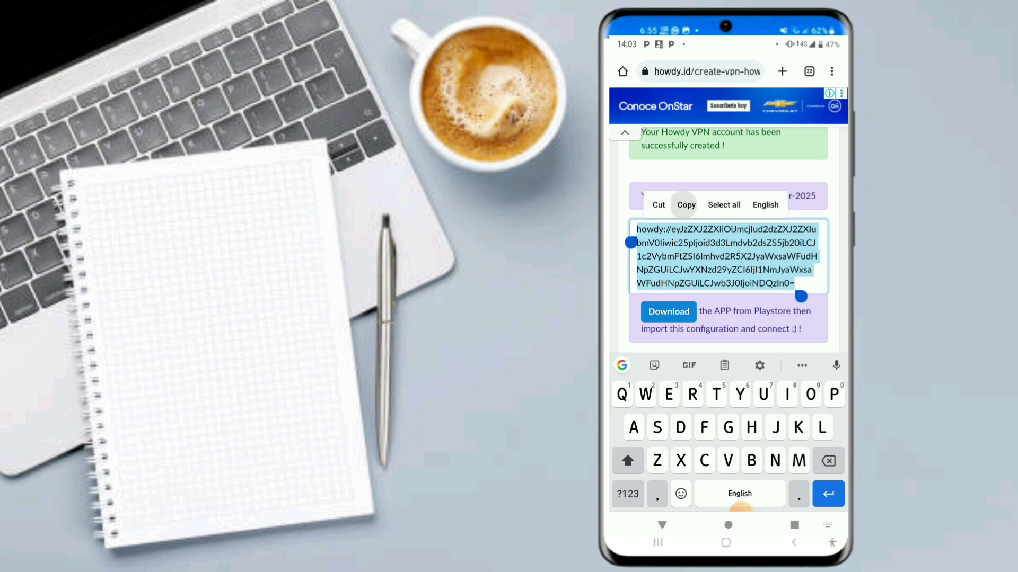
left_click_drag(740, 509, 739, 477)
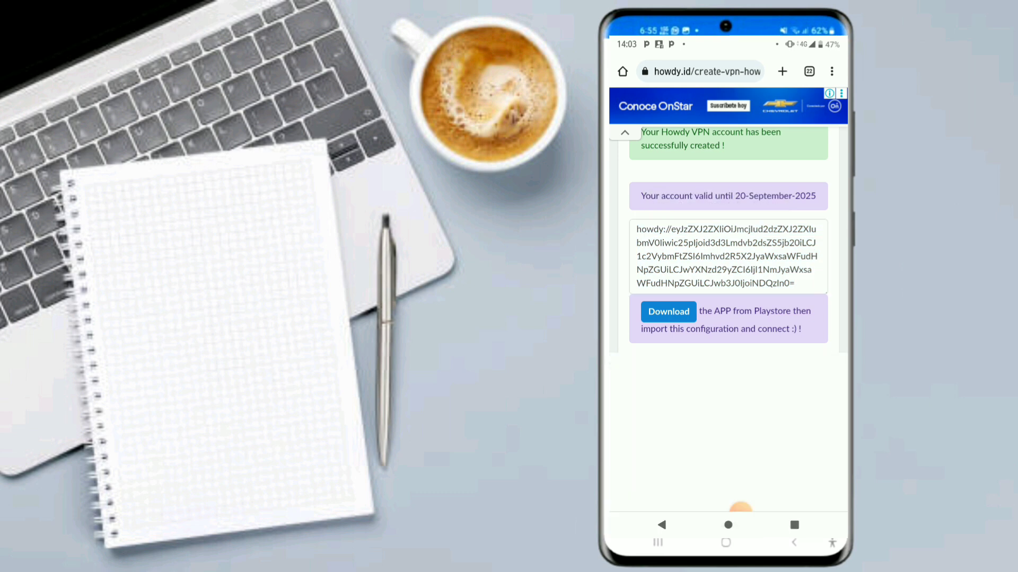
mouse_move(652, 239)
left_mouse_down()
mouse_move(811, 238)
mouse_move(684, 238)
left_mouse_up()
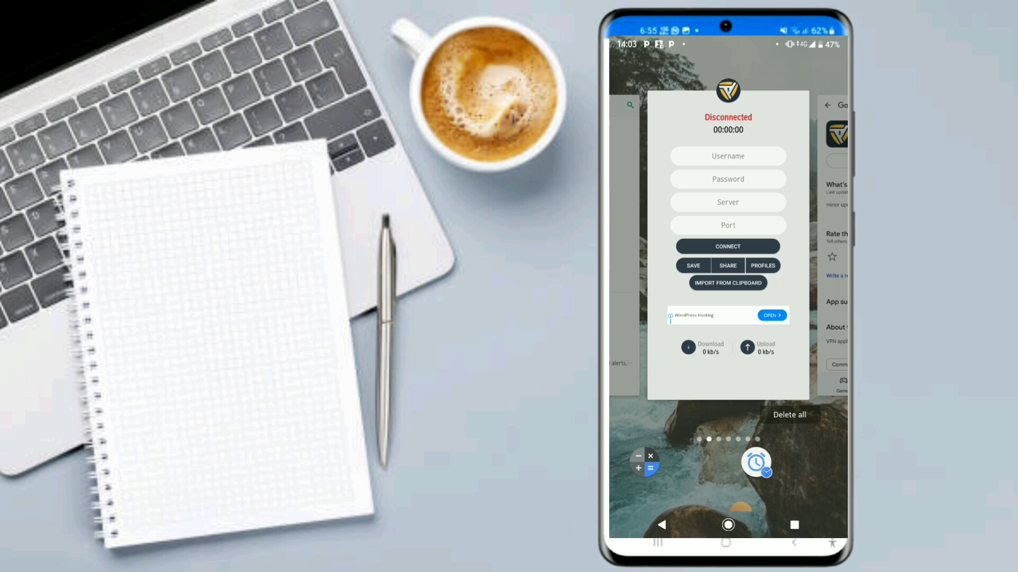
Step: Import the copied FR-2 account from the clipboard into Howdy VPN
left_click(728, 238)
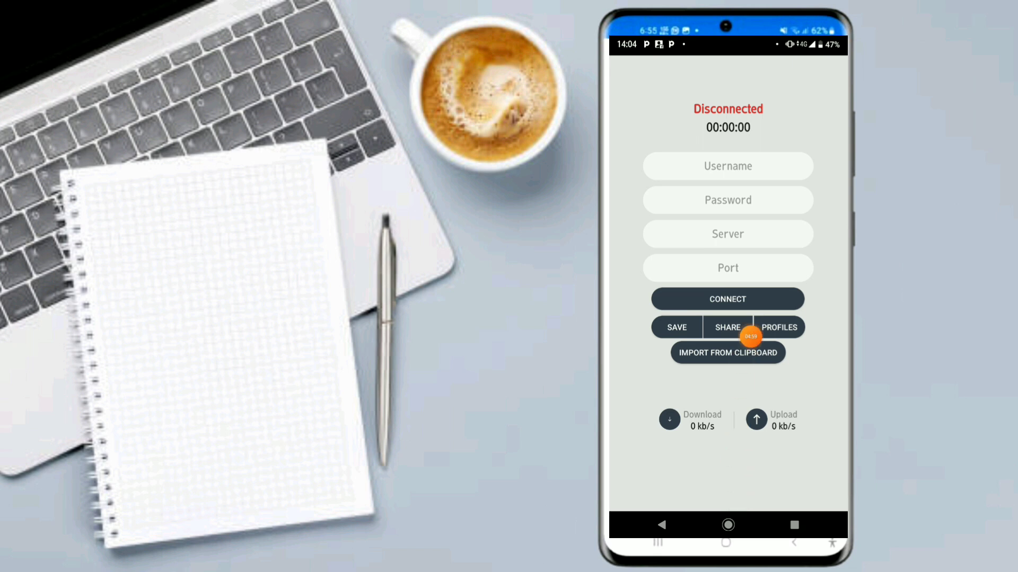
left_click(727, 351)
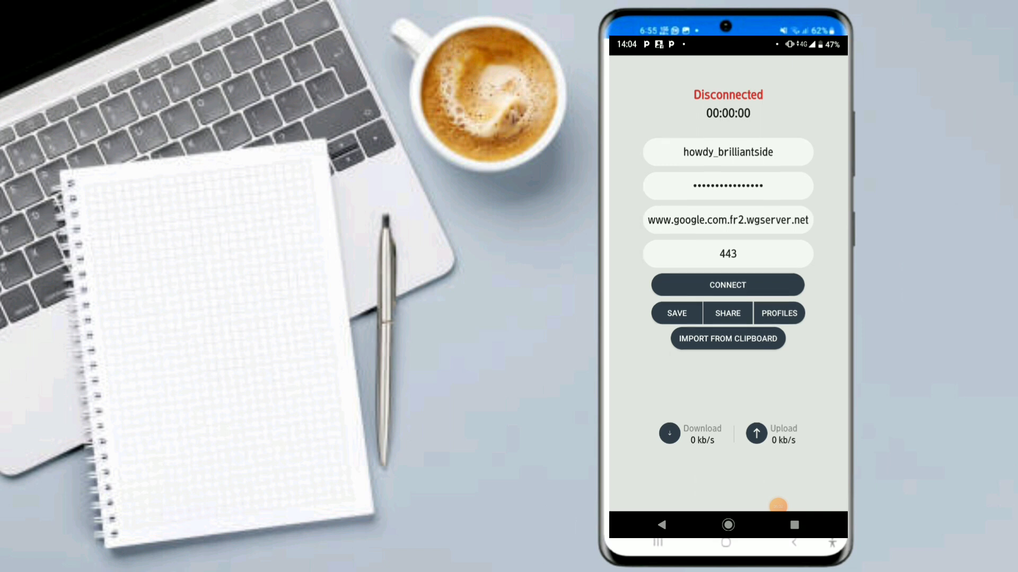
mouse_move(778, 505)
left_mouse_down()
mouse_move(791, 152)
mouse_move(773, 196)
mouse_move(795, 172)
mouse_move(777, 382)
mouse_move(823, 385)
left_mouse_up()
Step: Switch off the other tunnel app via recent apps and return to Howdy VPN
left_click(794, 525)
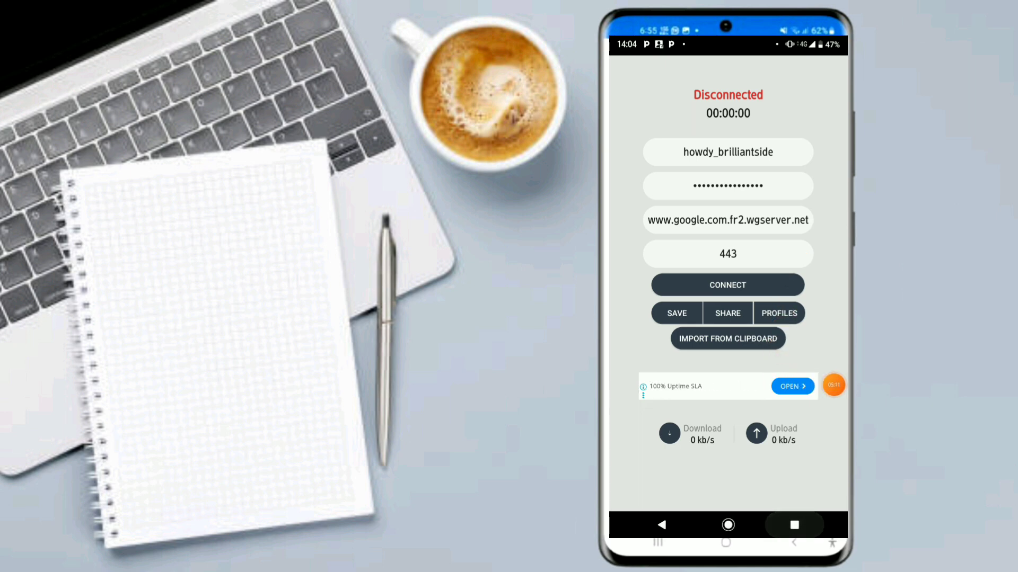
left_click_drag(652, 238, 803, 238)
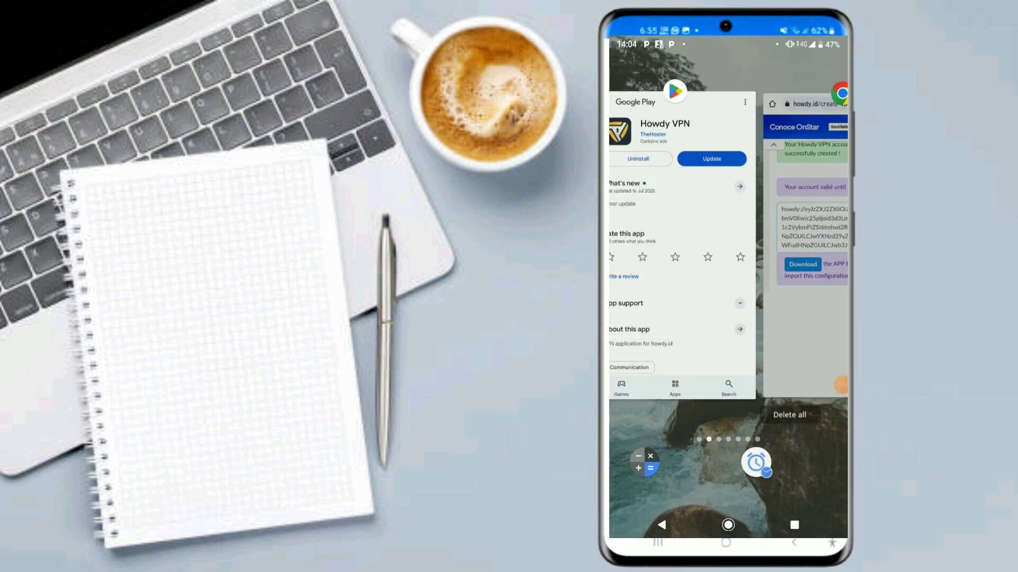
left_click_drag(652, 239, 804, 239)
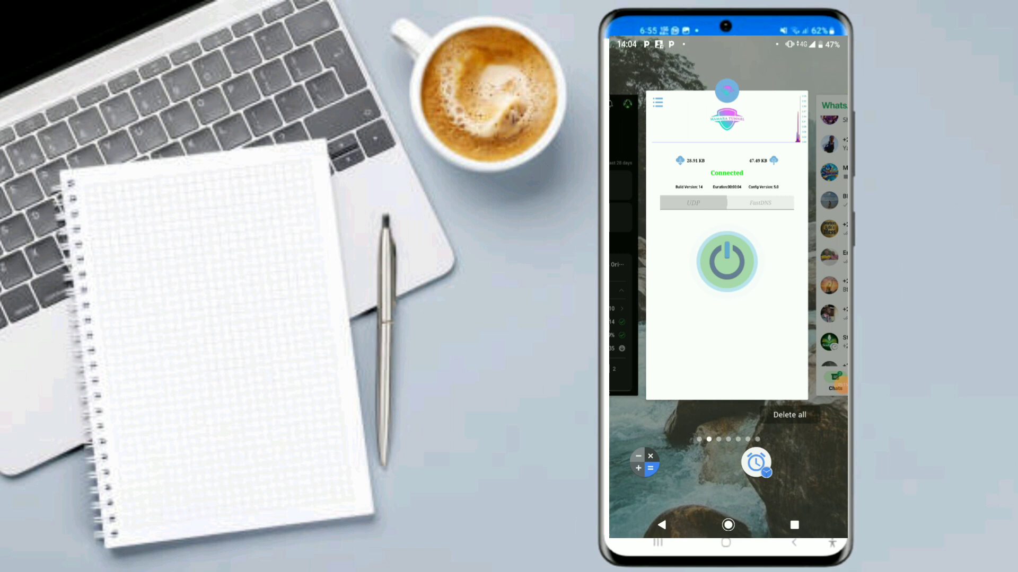
left_click(728, 238)
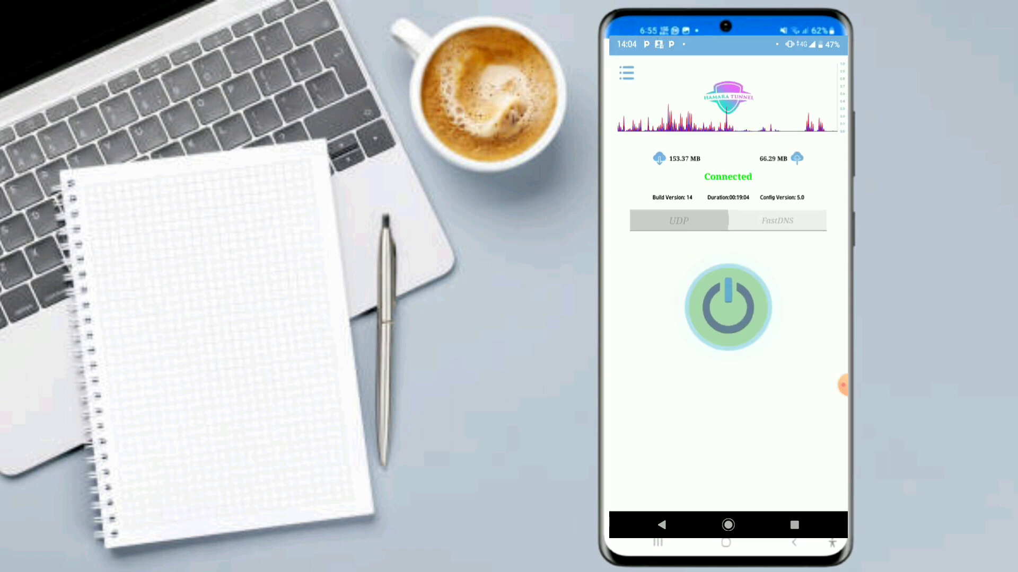
left_click(794, 525)
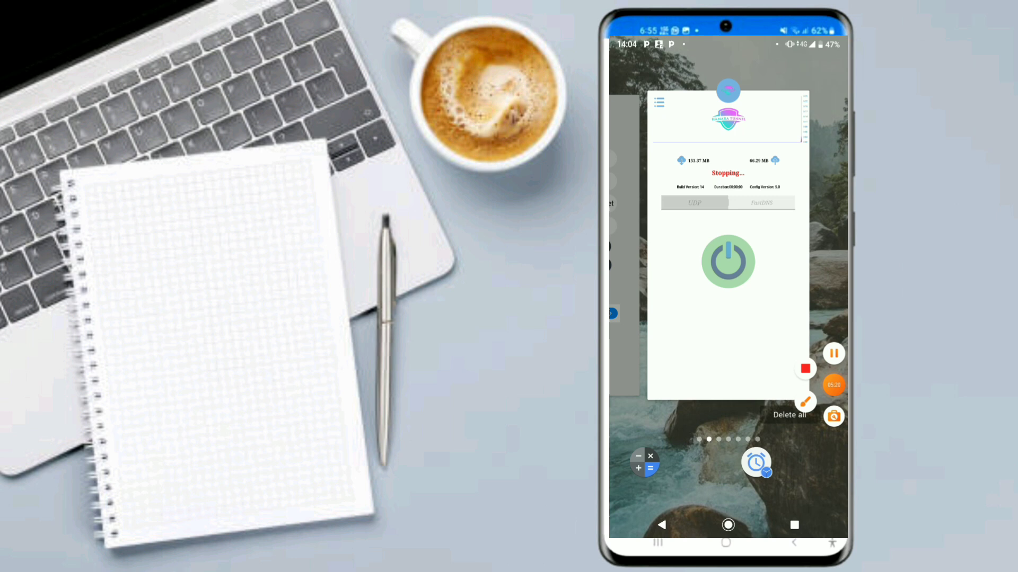
left_click(624, 239)
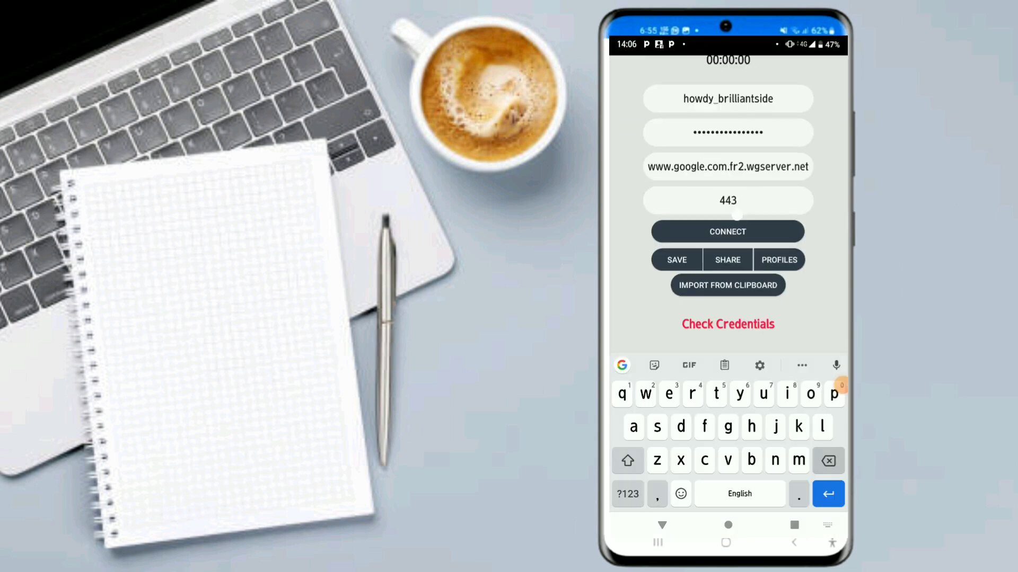
Step: Clear the port value 443 and switch the keyboard to numbers for entering 8080
key("BackSpace")
key("BackSpace")
key("BackSpace")
left_click(627, 494)
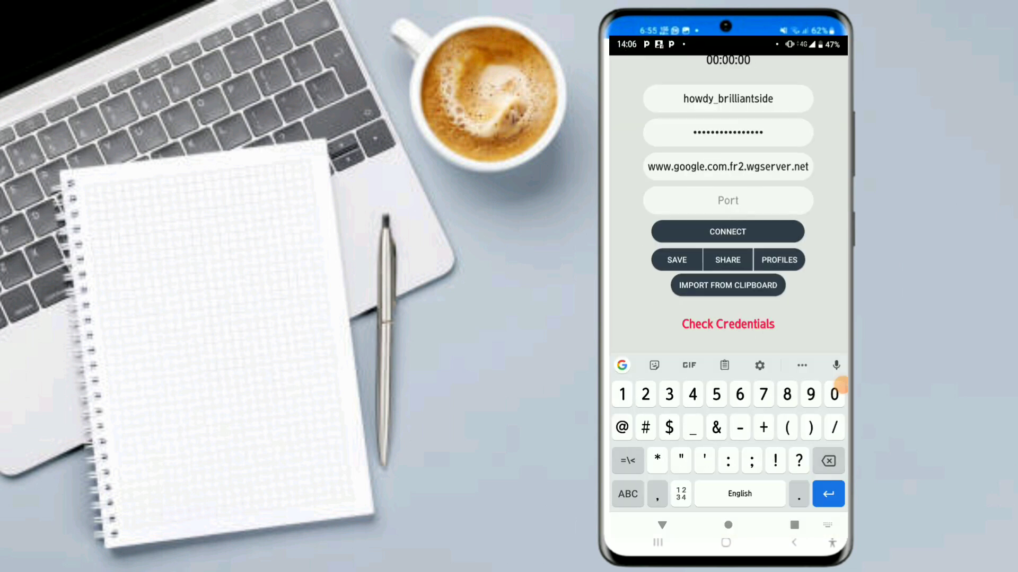
type("80")
type("80")
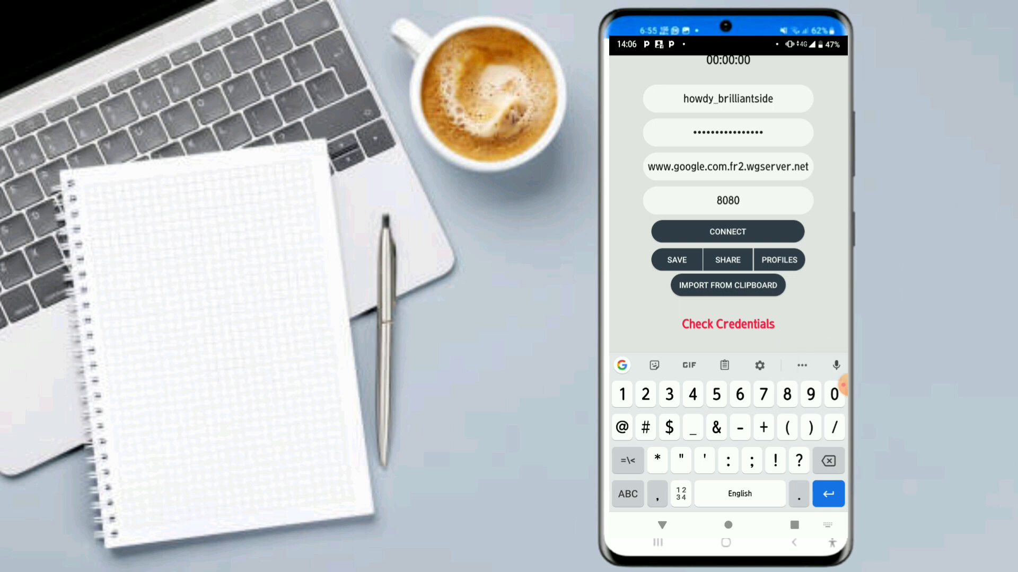